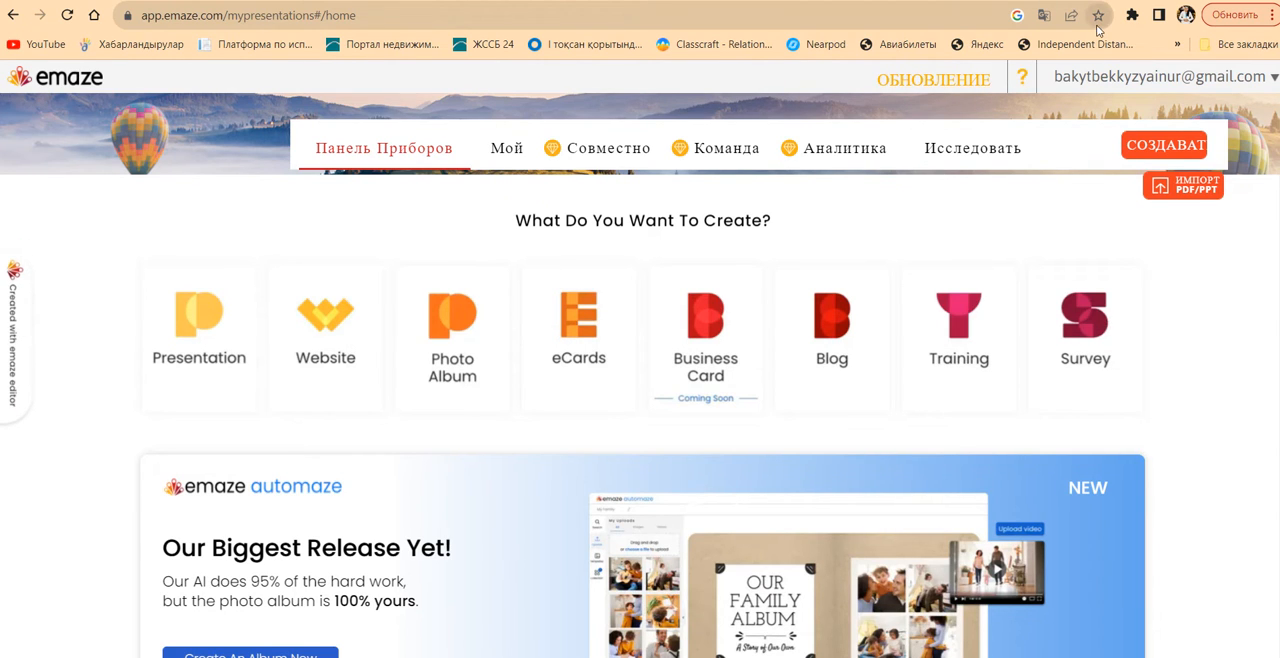
# Search Google for emaze in a new browser tab
pyautogui.hotkey('ctrl', 't')
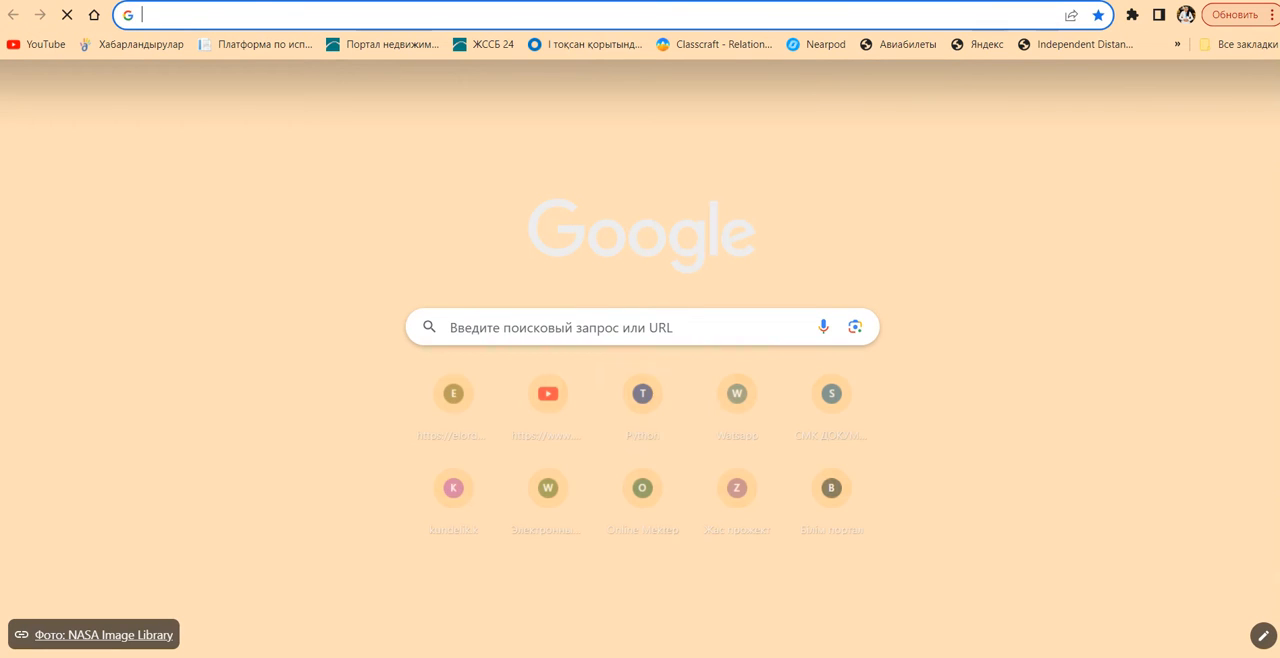
pyautogui.click(570, 331)
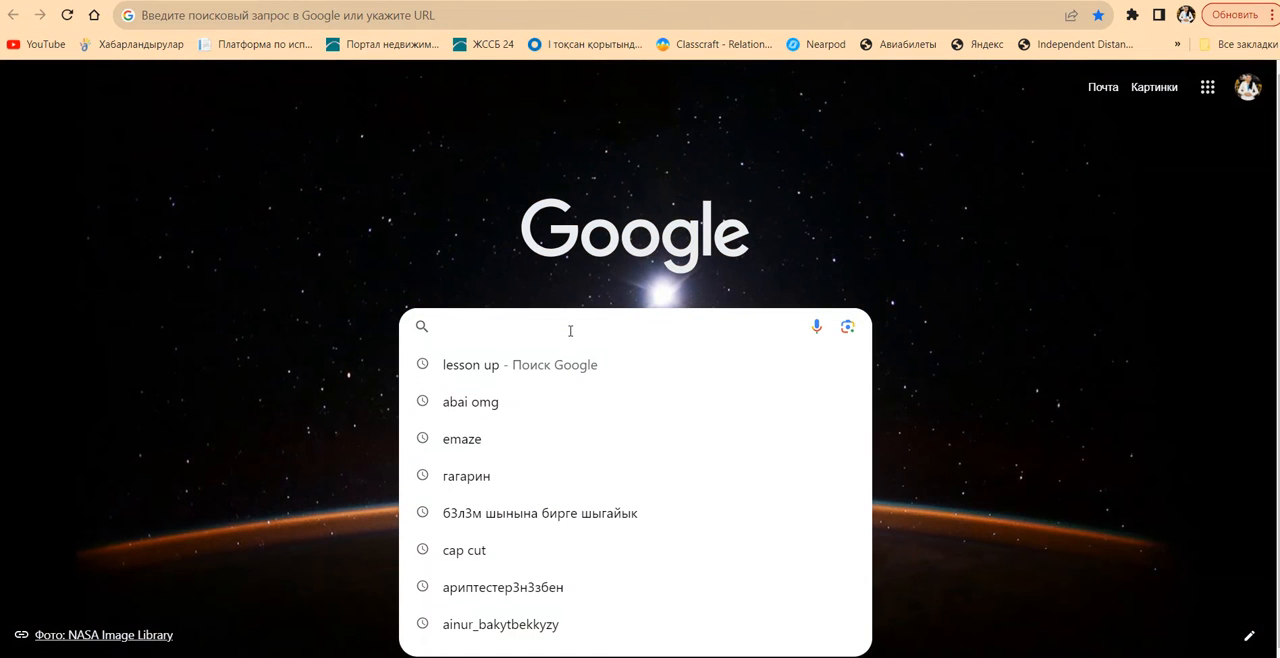
pyautogui.click(489, 443)
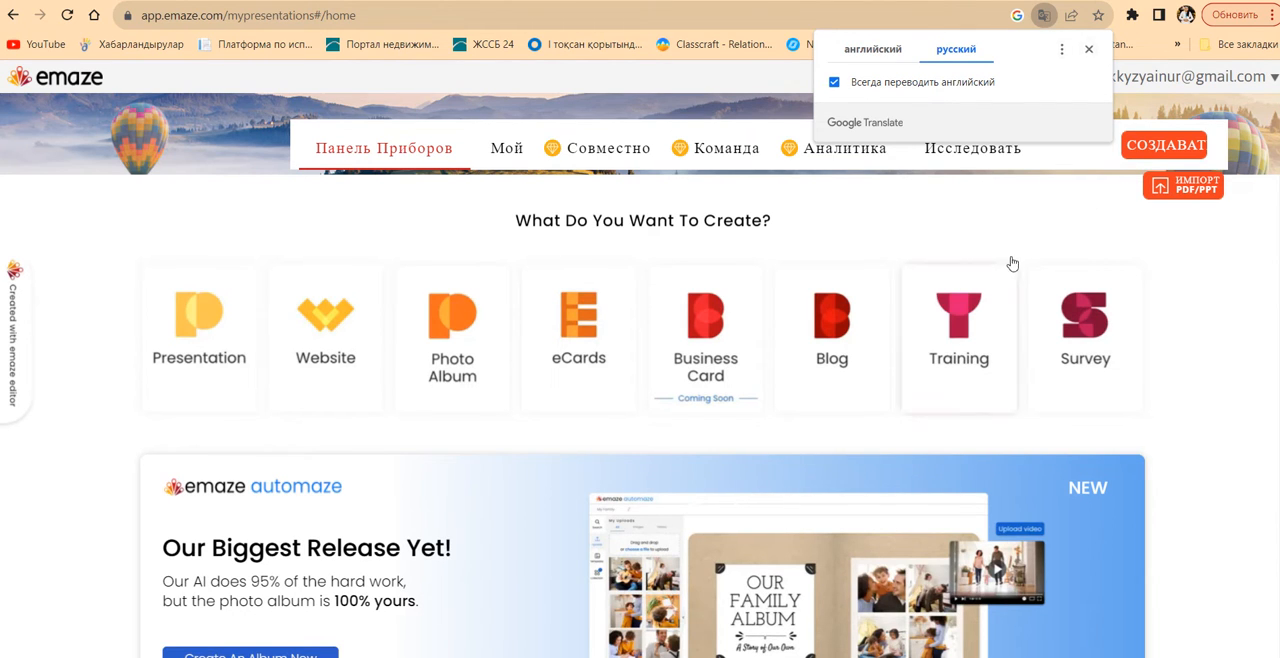
# Translate the emaze home page into Russian and dismiss the translation popup
pyautogui.rightClick(1197, 348)
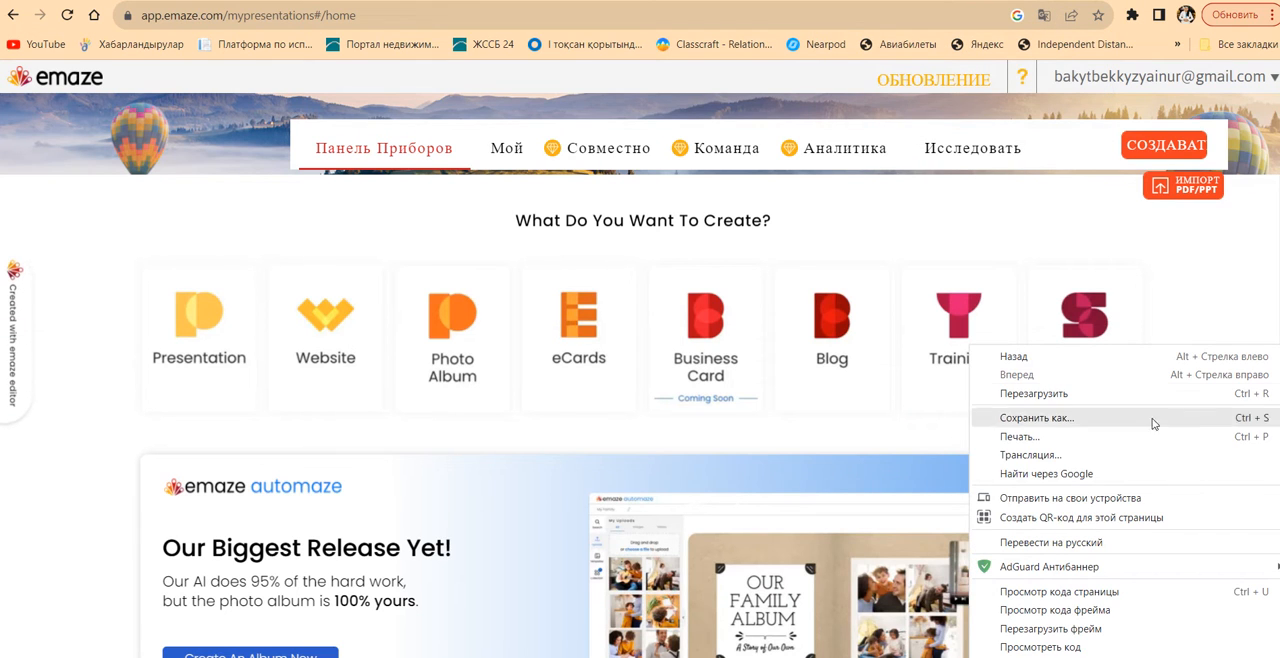
pyautogui.click(1119, 545)
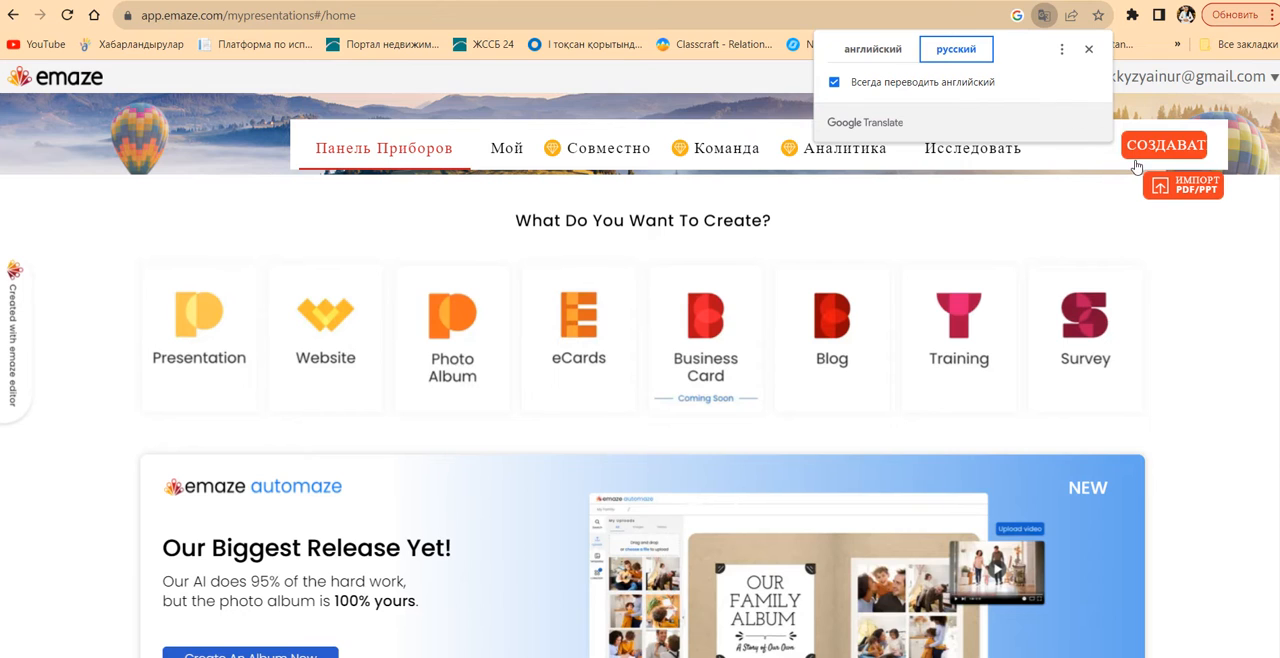
pyautogui.click(1089, 50)
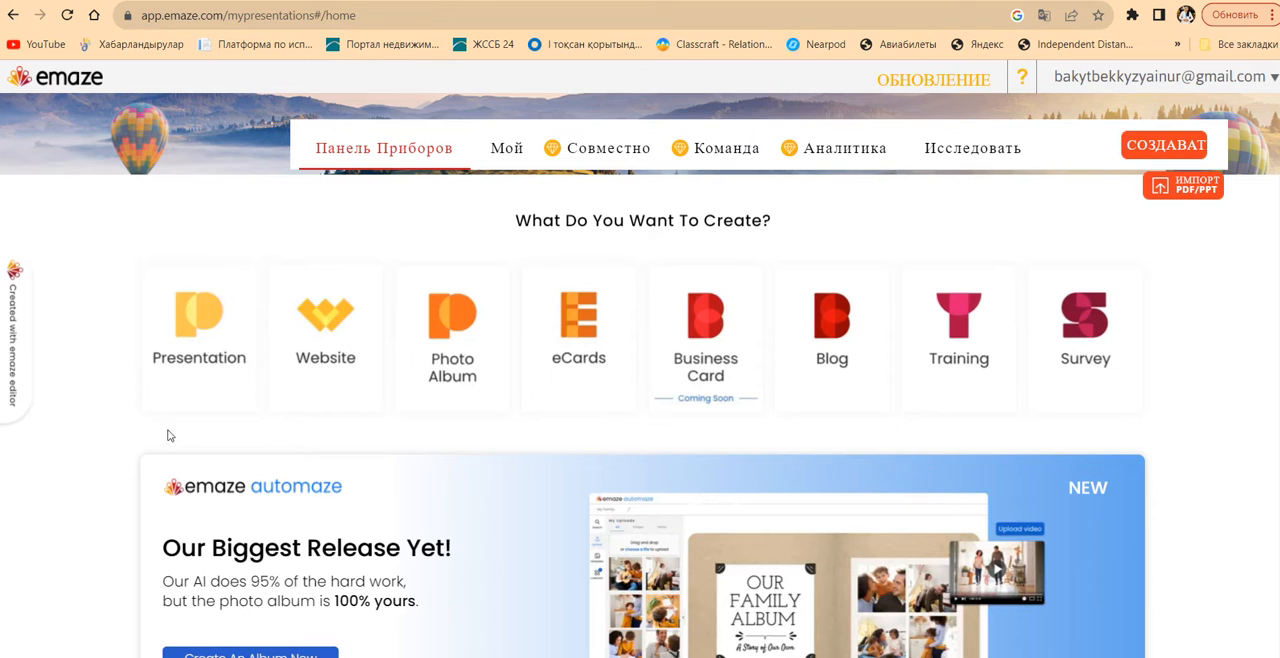
# Start creating a new presentation and browse the Business templates in the template gallery
pyautogui.click(192, 345)
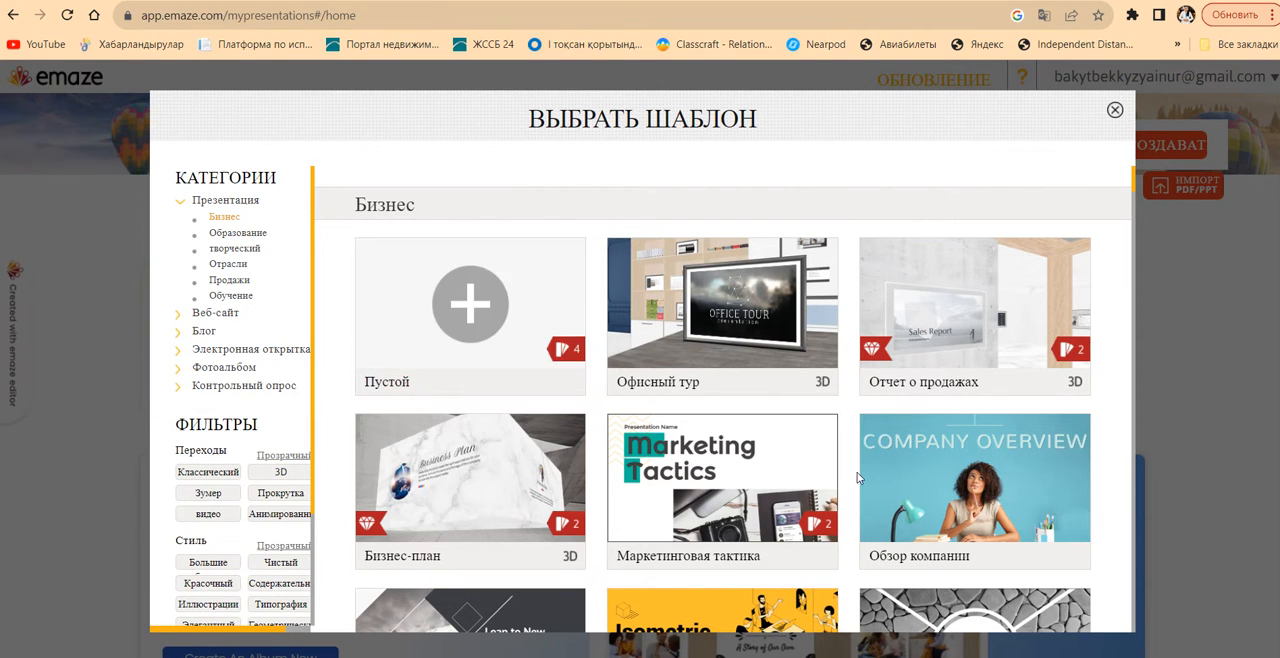
pyautogui.moveTo(430, 370)
pyautogui.moveTo(1134, 182)
pyautogui.mouseDown()
pyautogui.moveTo(1135, 208)
pyautogui.moveTo(1133, 183)
pyautogui.mouseUp()
# Preview the 3D business plan template (Бизнес-план) slide by slide up to the break slide, and close the preview
pyautogui.moveTo(433, 485)
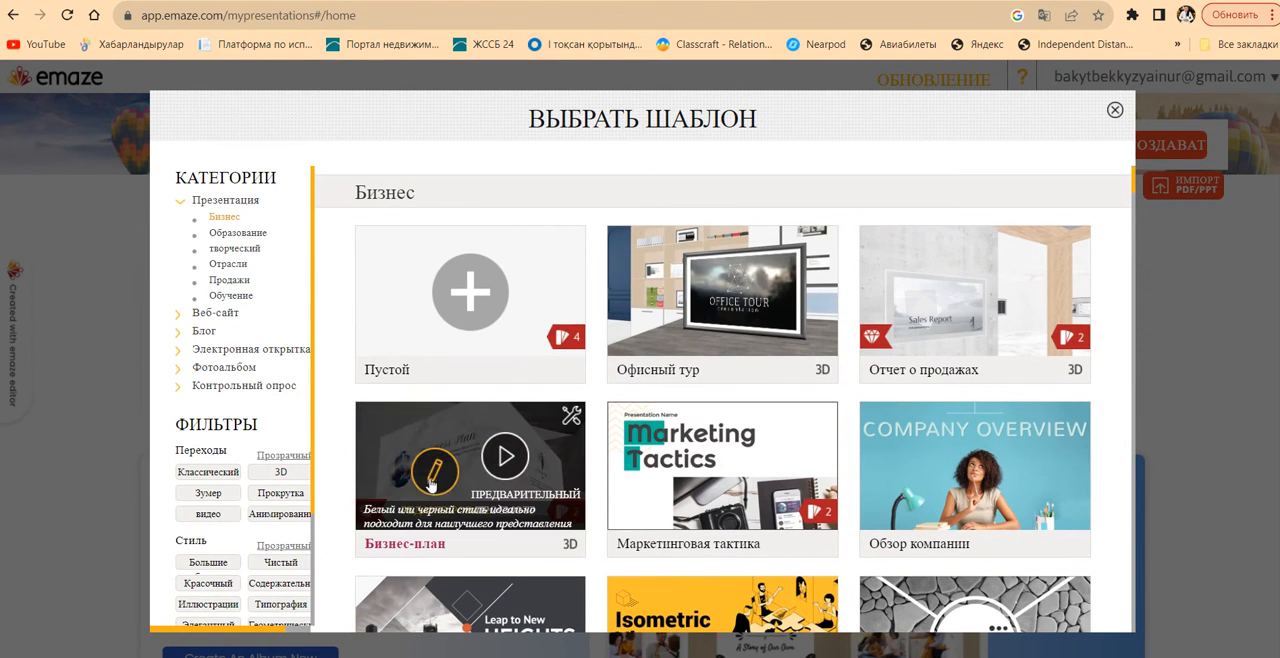
pyautogui.click(505, 457)
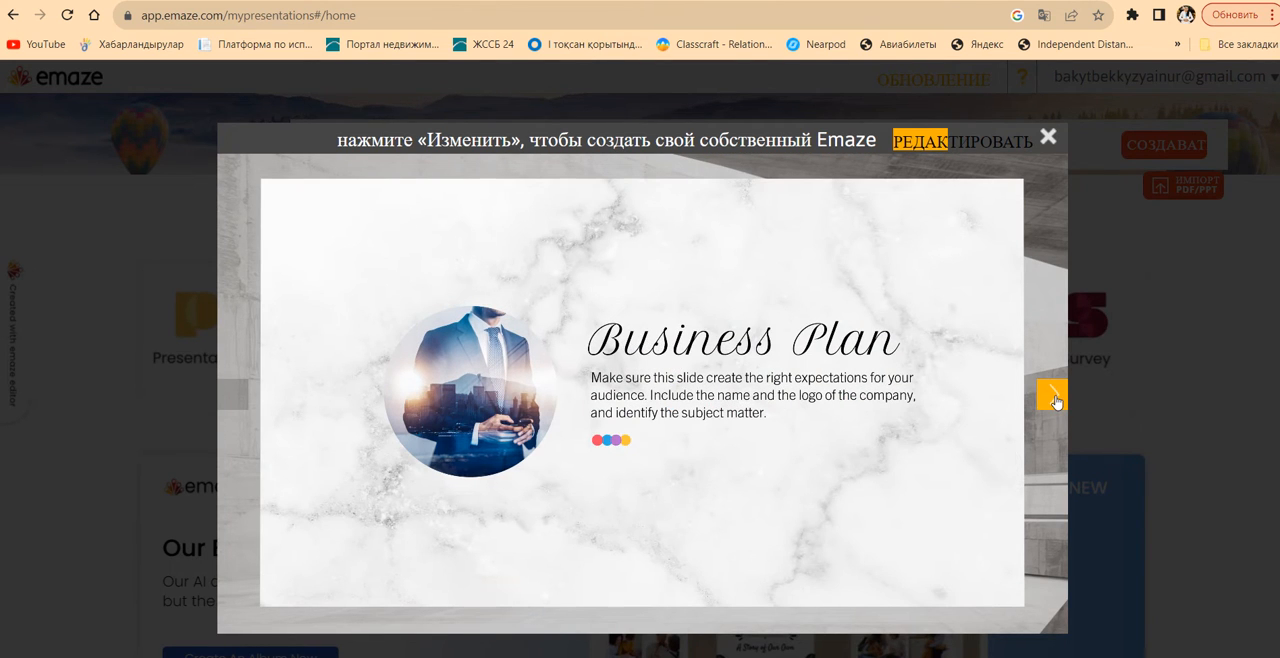
pyautogui.click(1052, 396)
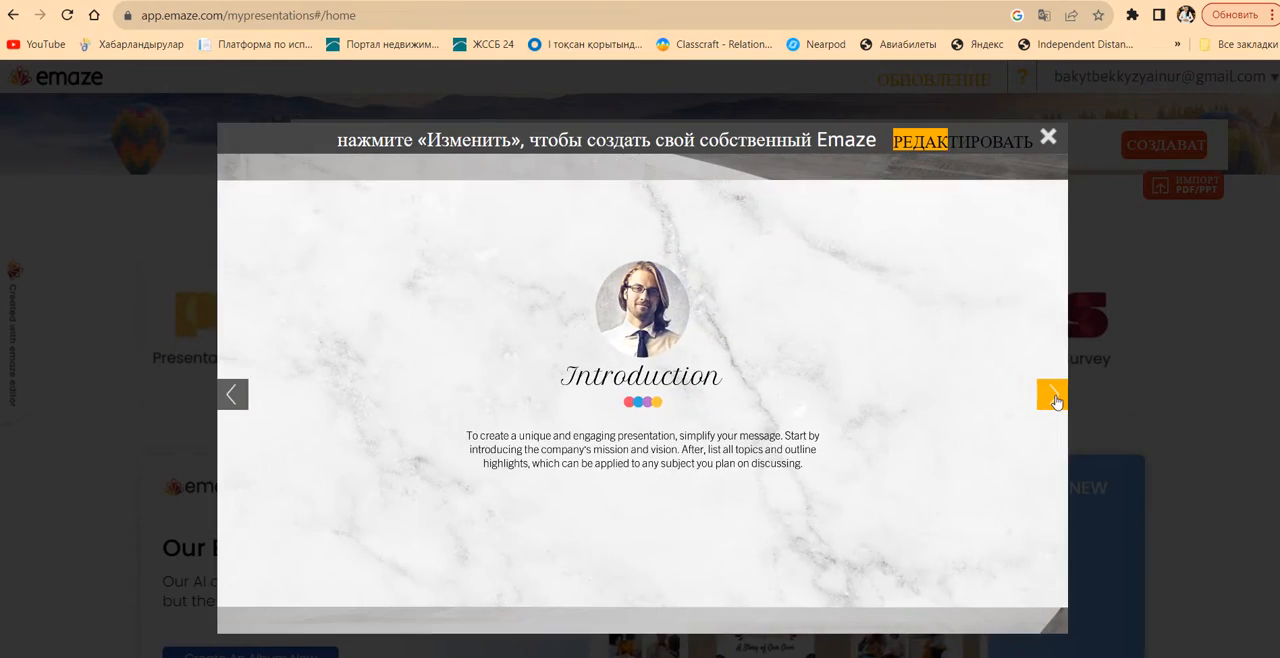
pyautogui.click(1054, 398)
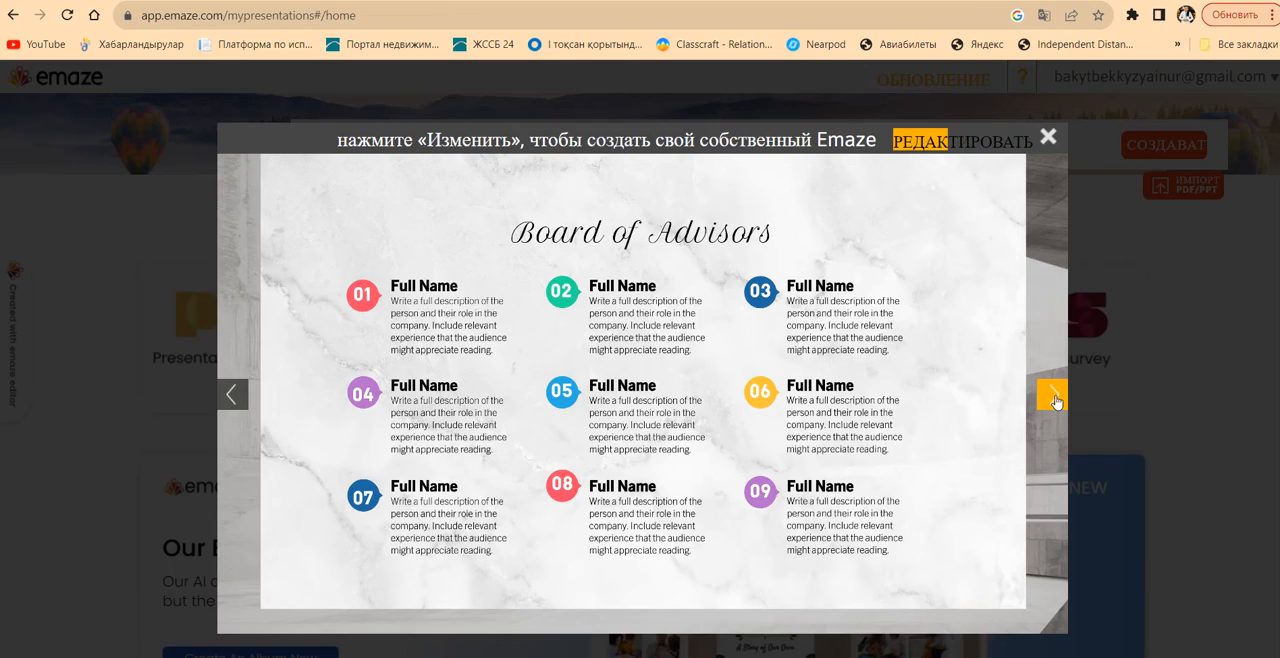
pyautogui.click(1054, 398)
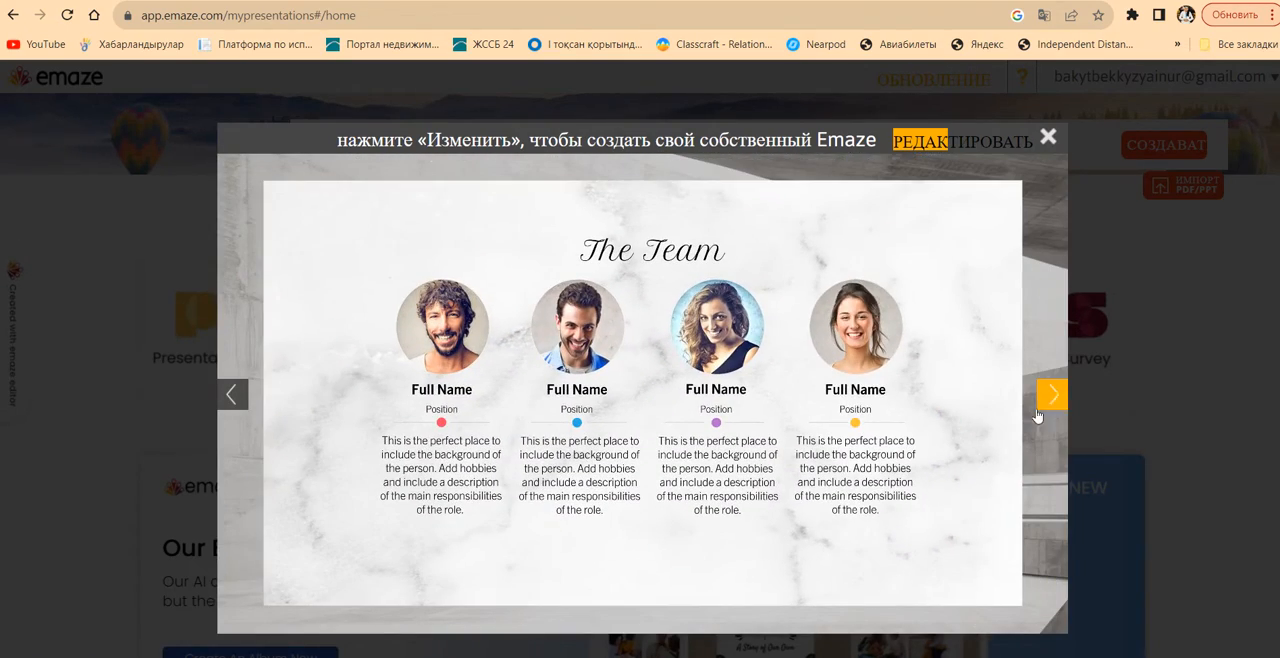
pyautogui.click(1053, 398)
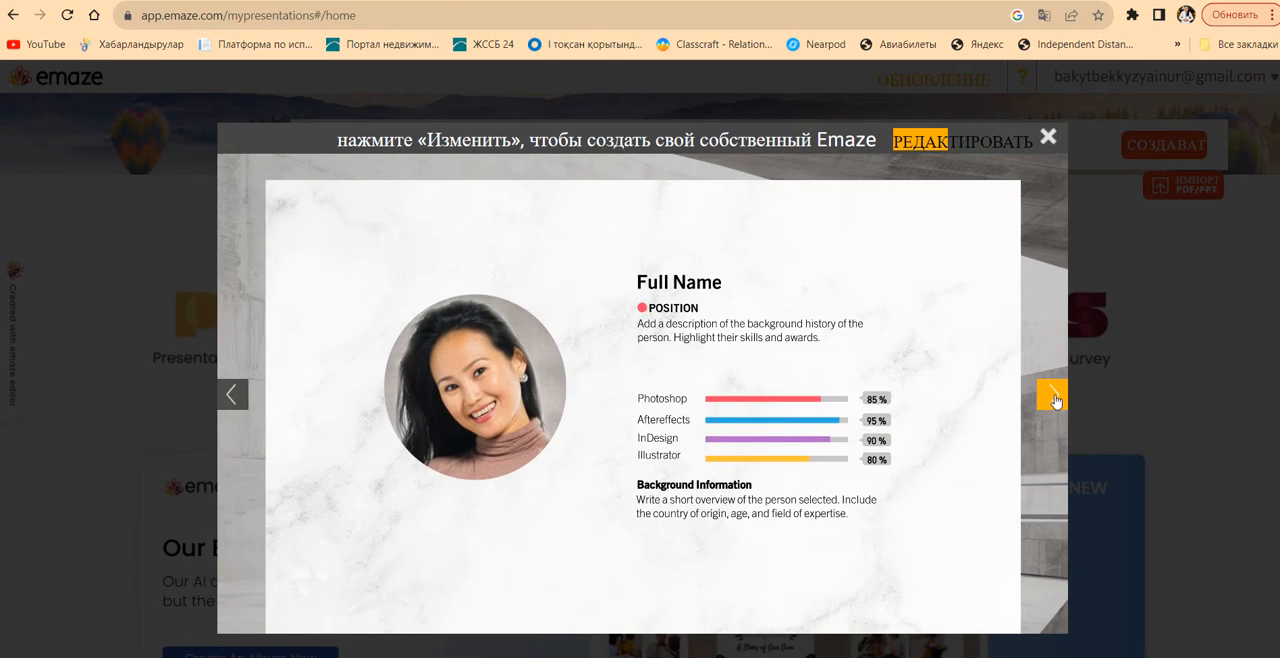
pyautogui.click(1053, 398)
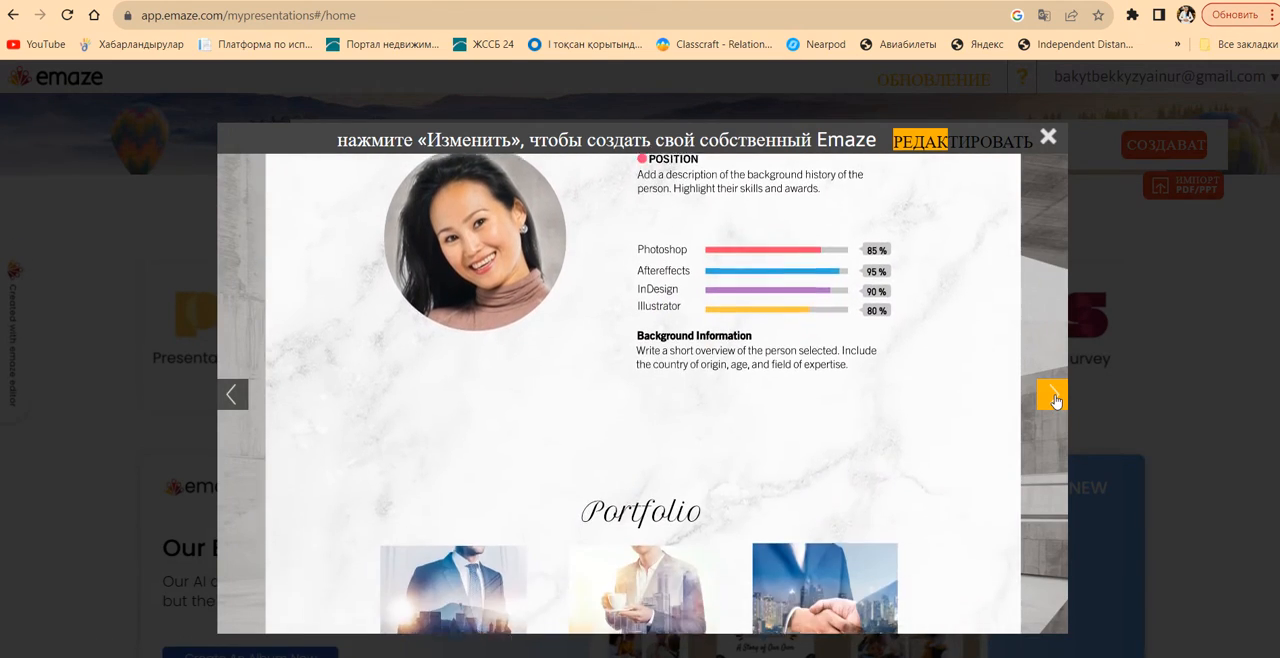
pyautogui.click(1053, 398)
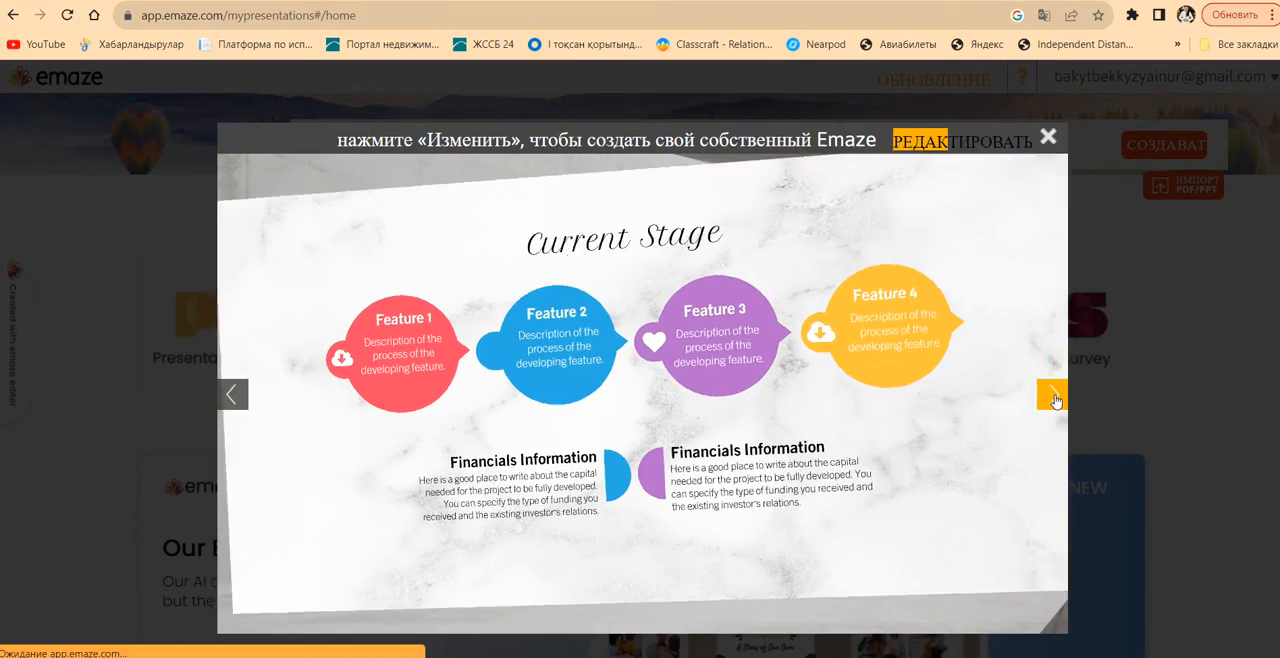
pyautogui.click(1053, 398)
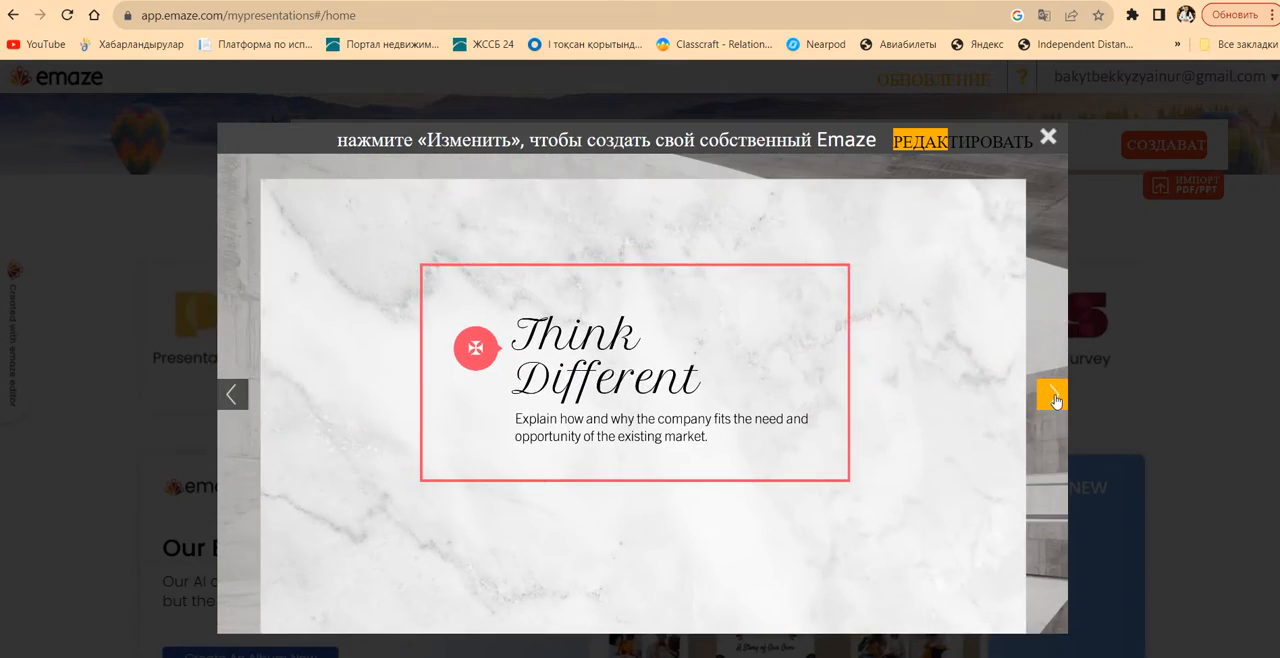
pyautogui.click(1054, 398)
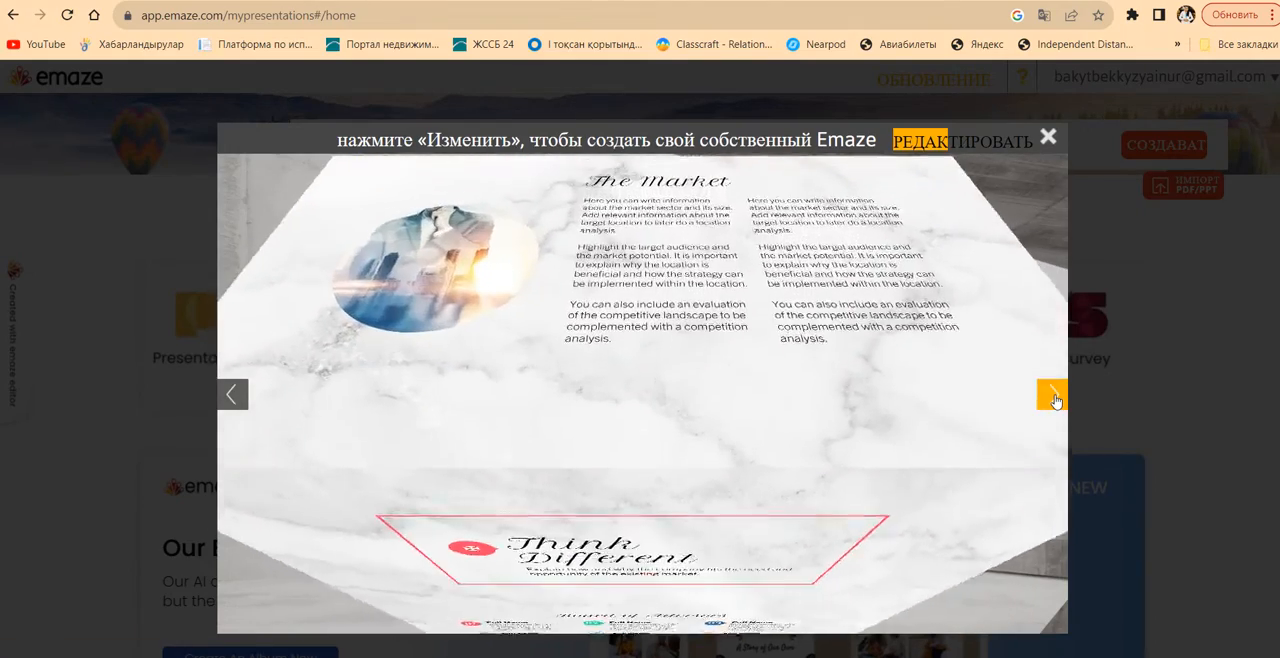
pyautogui.click(1054, 398)
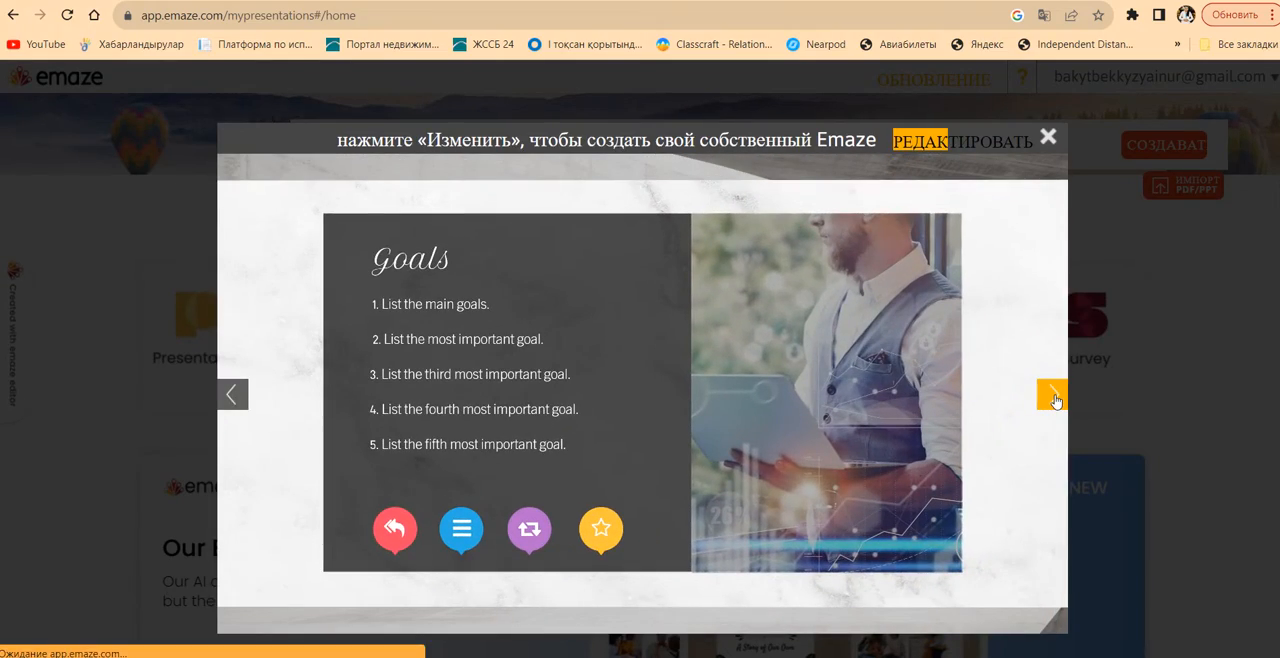
pyautogui.click(1054, 398)
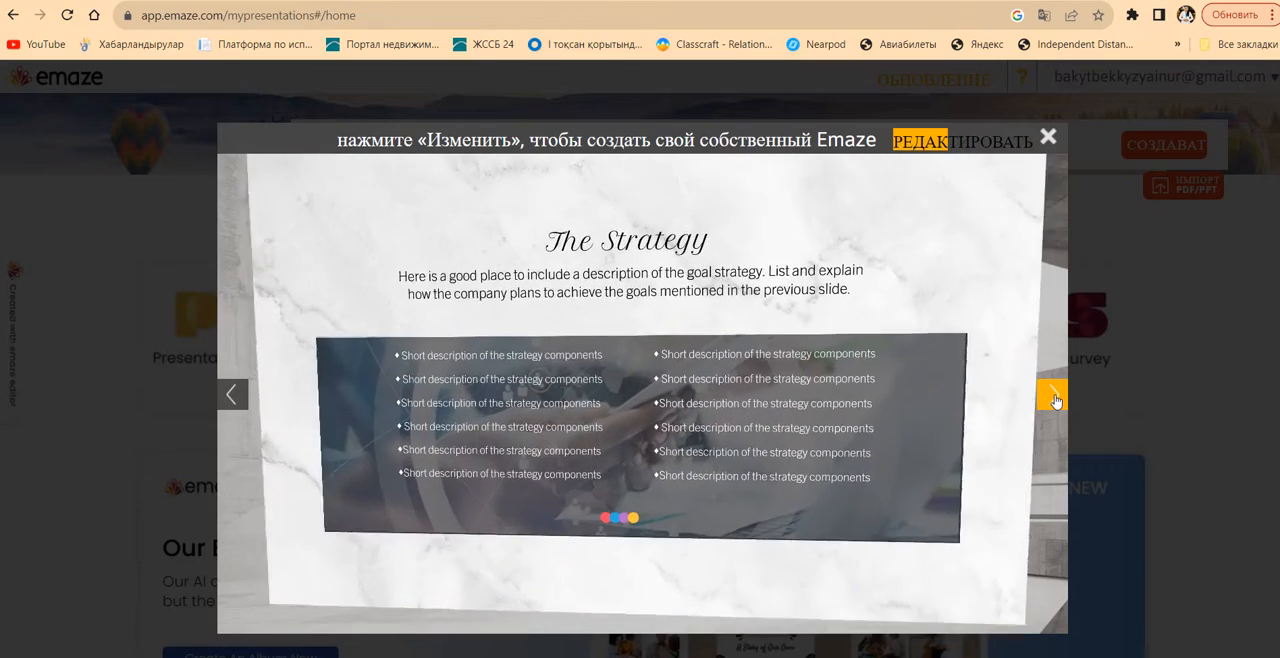
pyautogui.click(1054, 398)
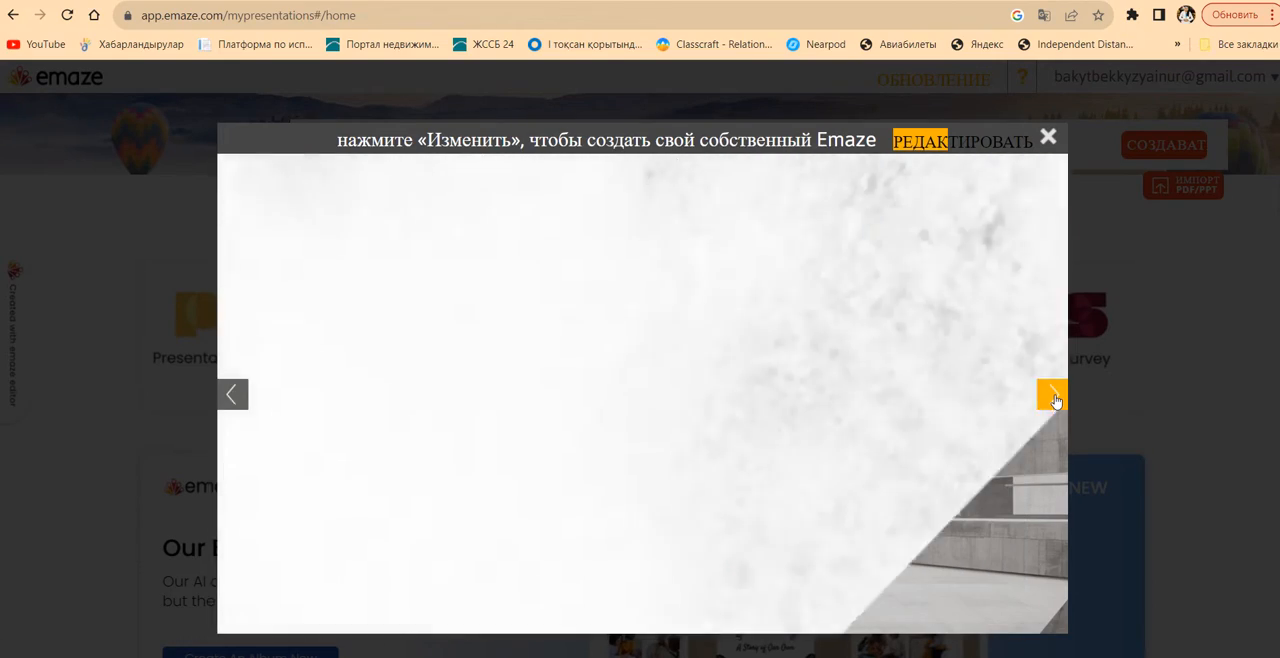
pyautogui.click(1054, 398)
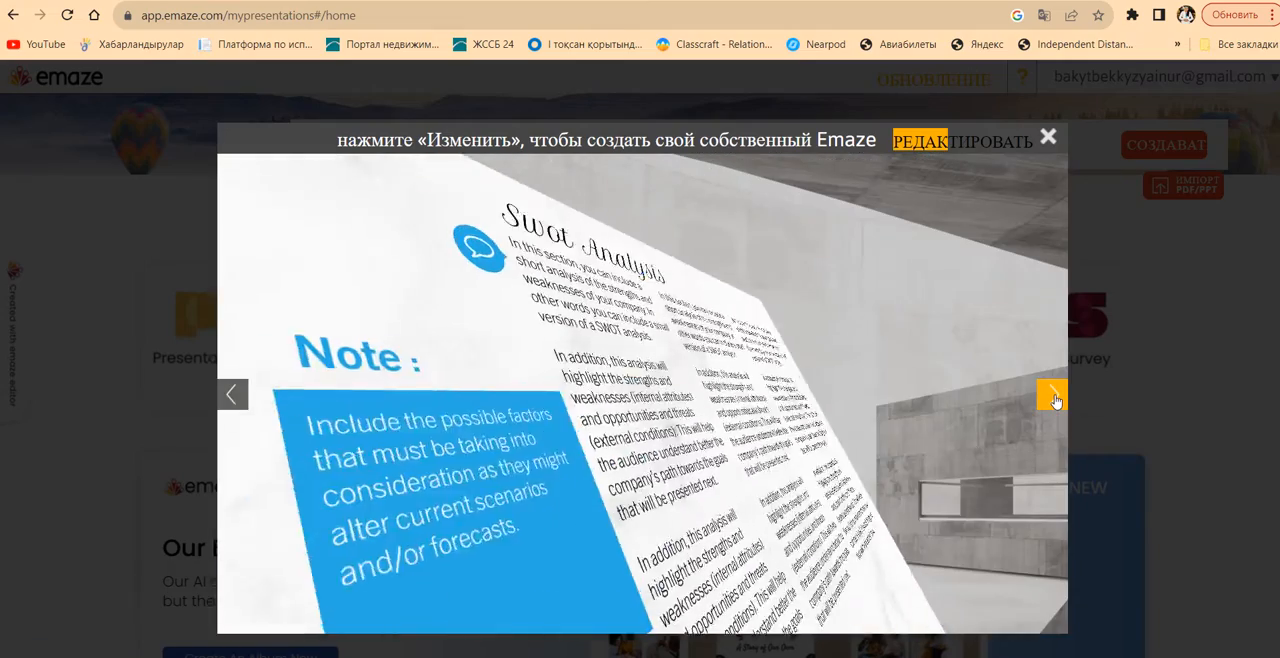
pyautogui.click(1054, 398)
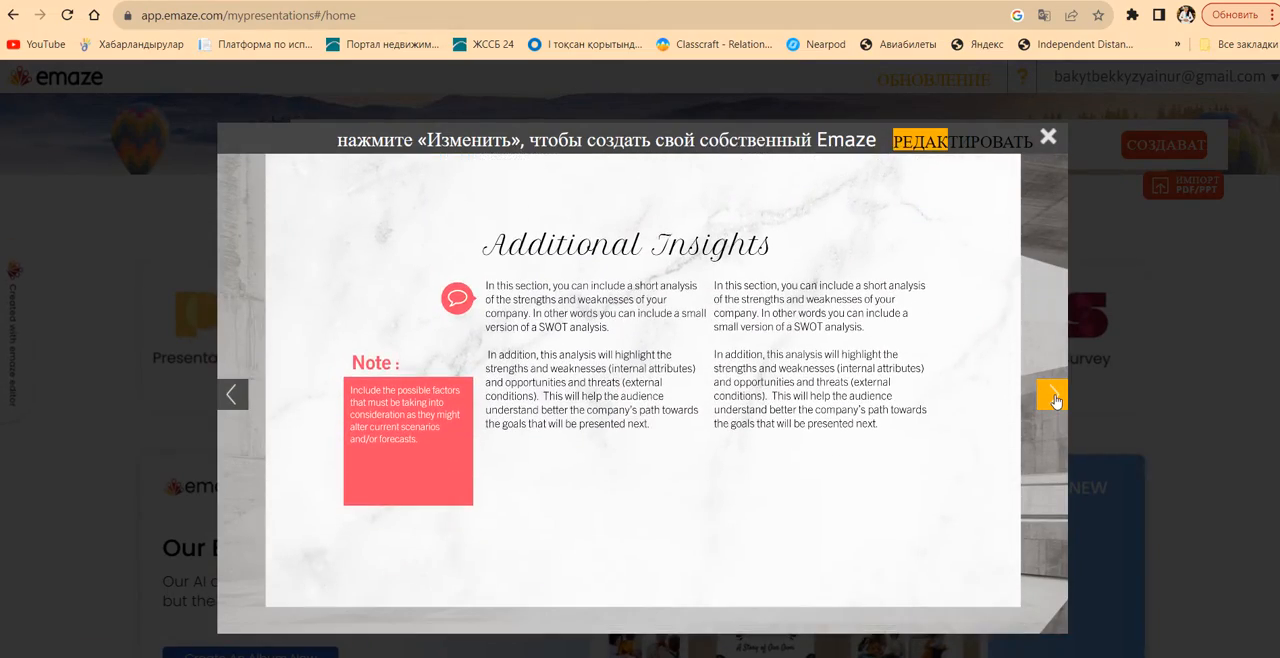
pyautogui.click(1054, 398)
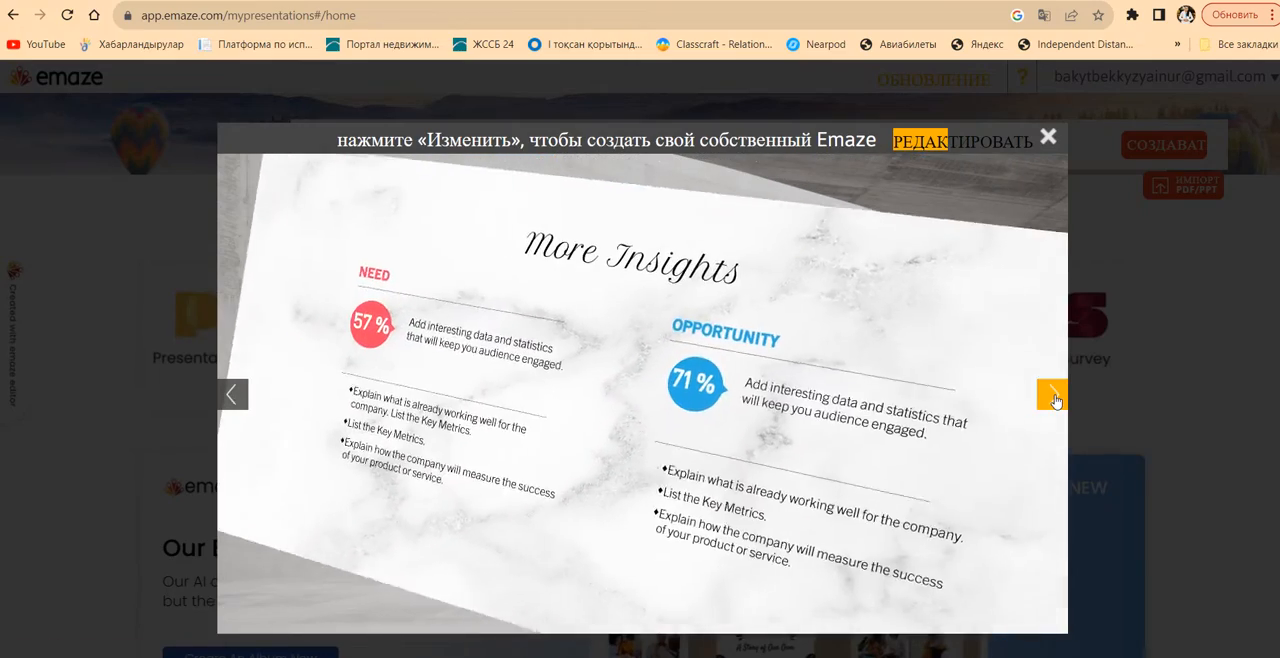
pyautogui.click(1054, 398)
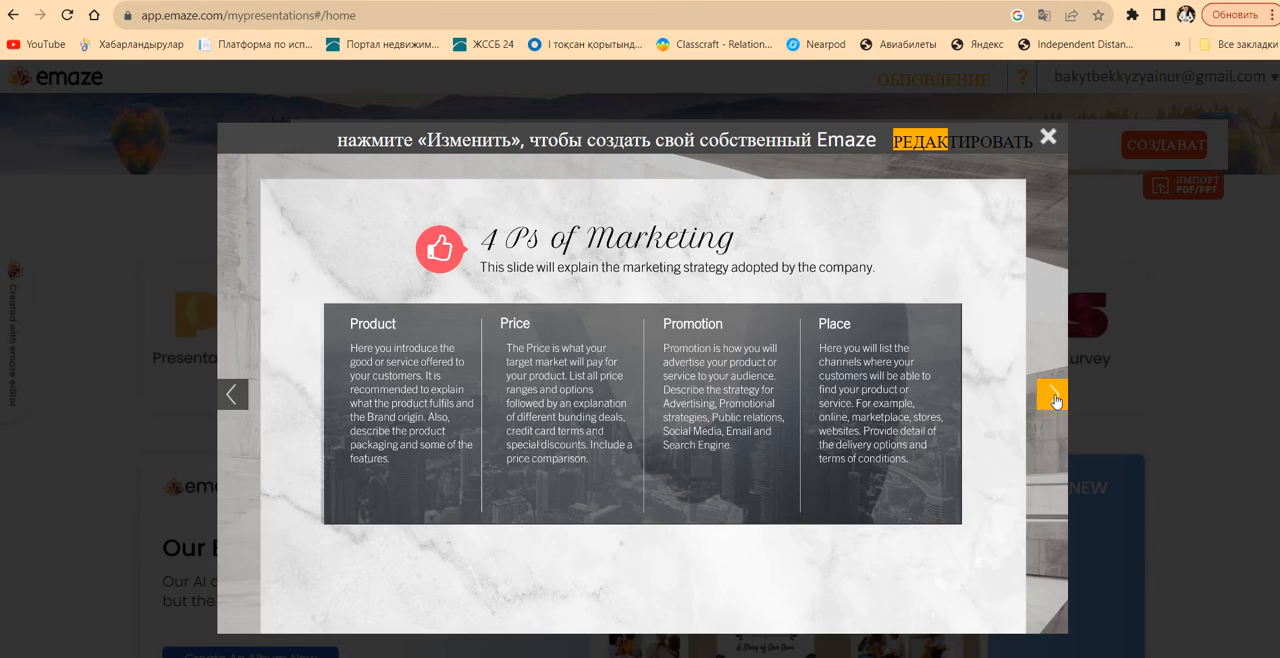
pyautogui.click(1054, 398)
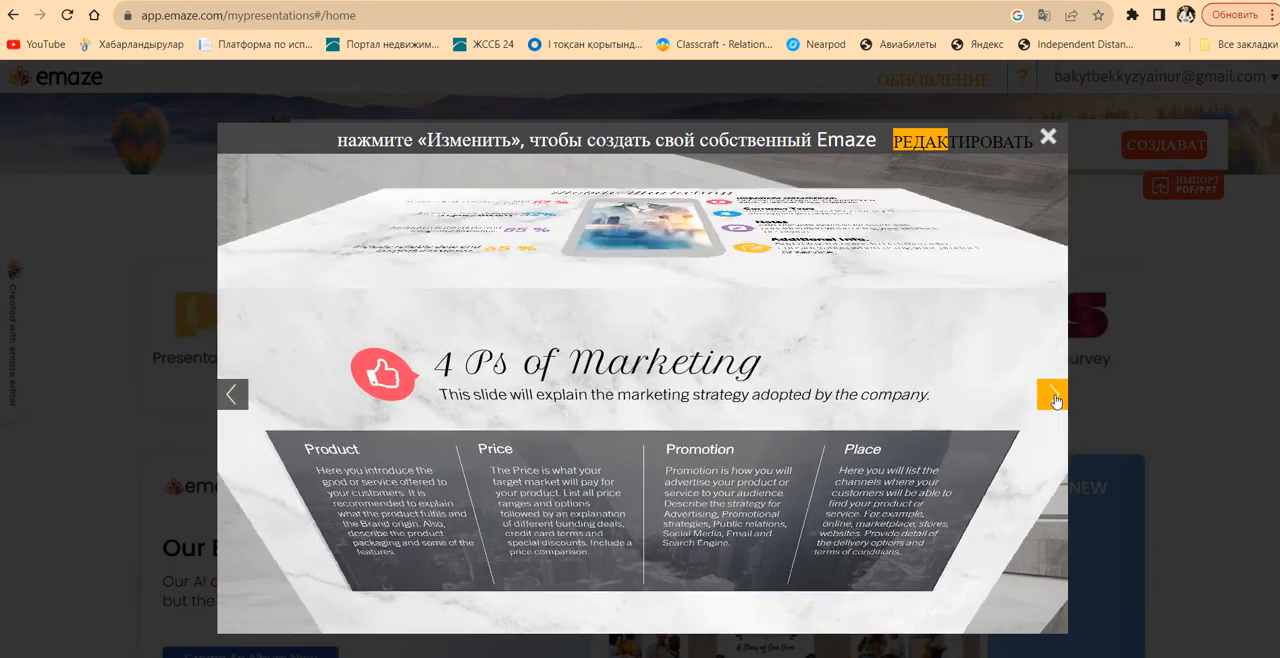
pyautogui.click(1054, 398)
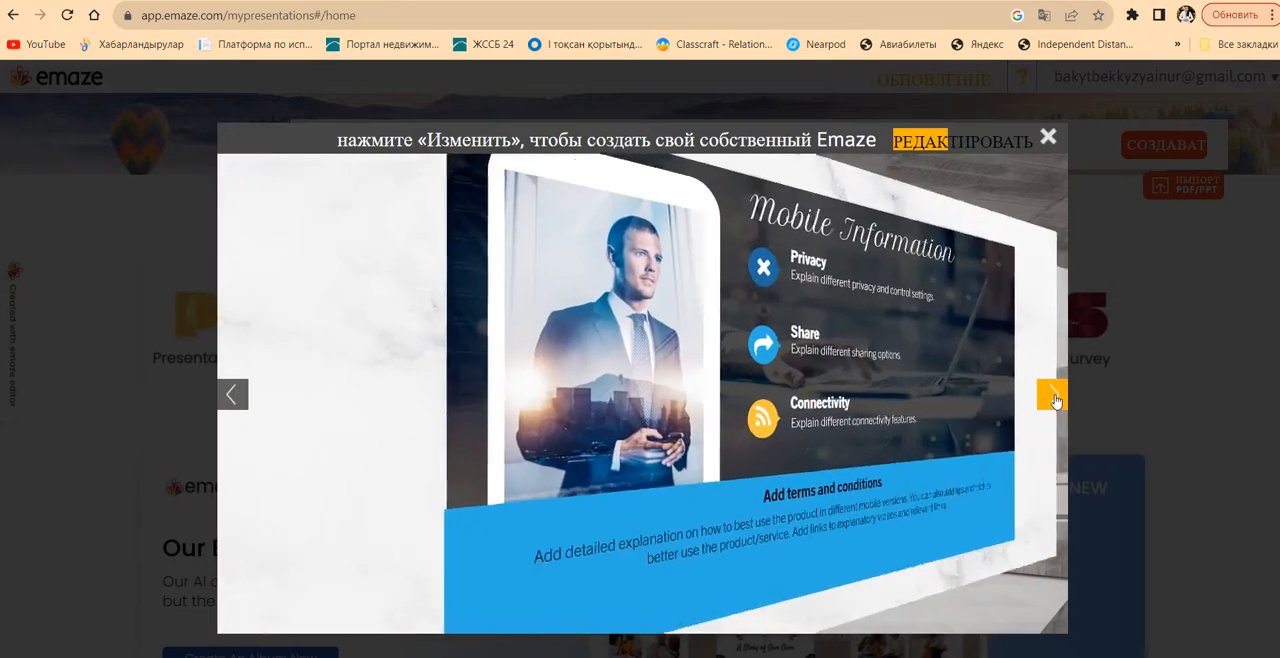
pyautogui.click(1054, 398)
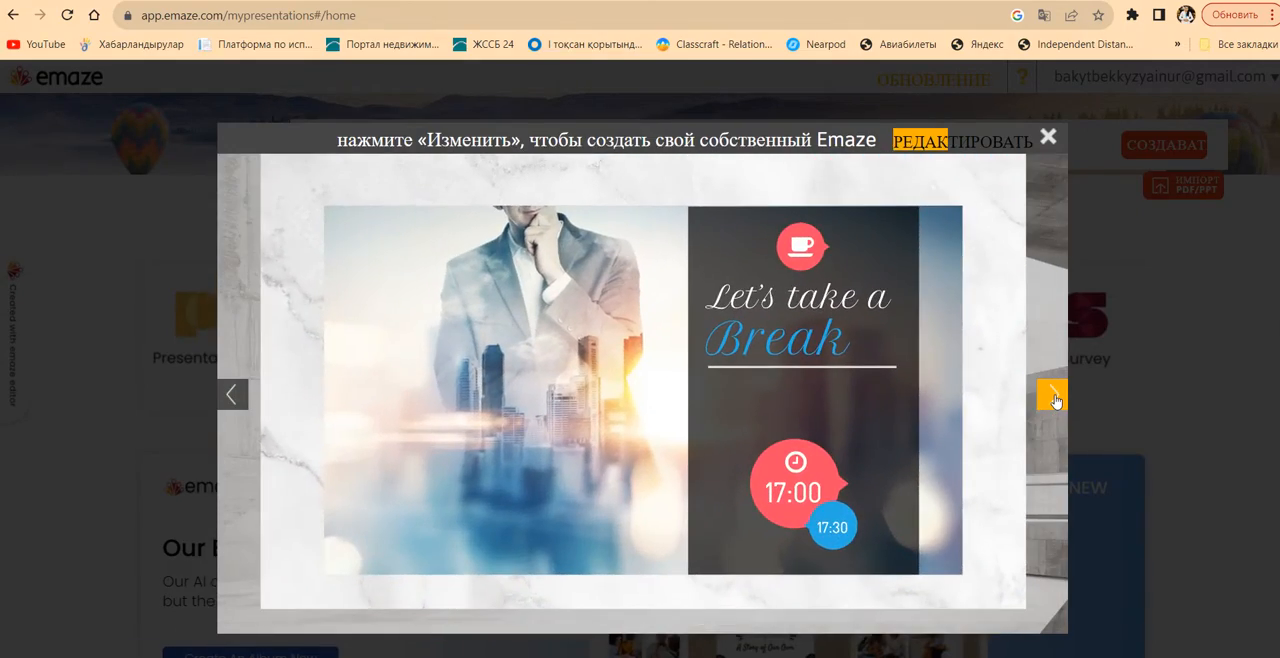
pyautogui.click(1048, 137)
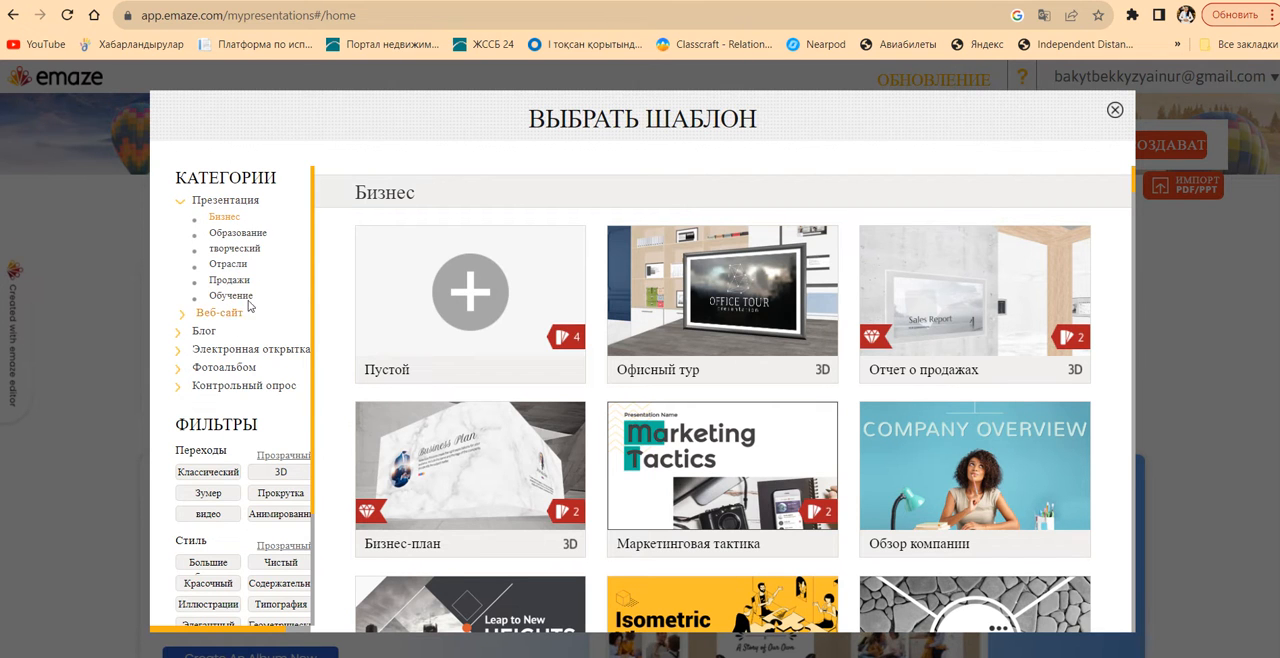
# Show the Education (Образование) templates and preview the slides of the 3D template Из коробки
pyautogui.click(244, 236)
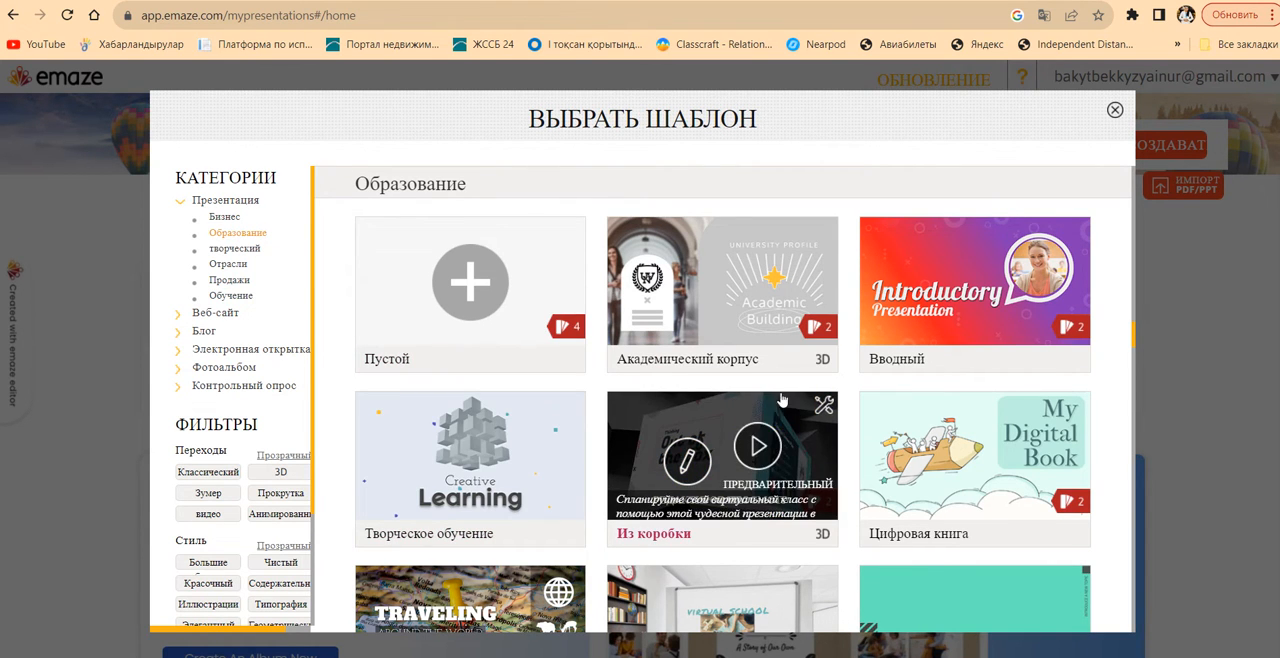
pyautogui.click(759, 451)
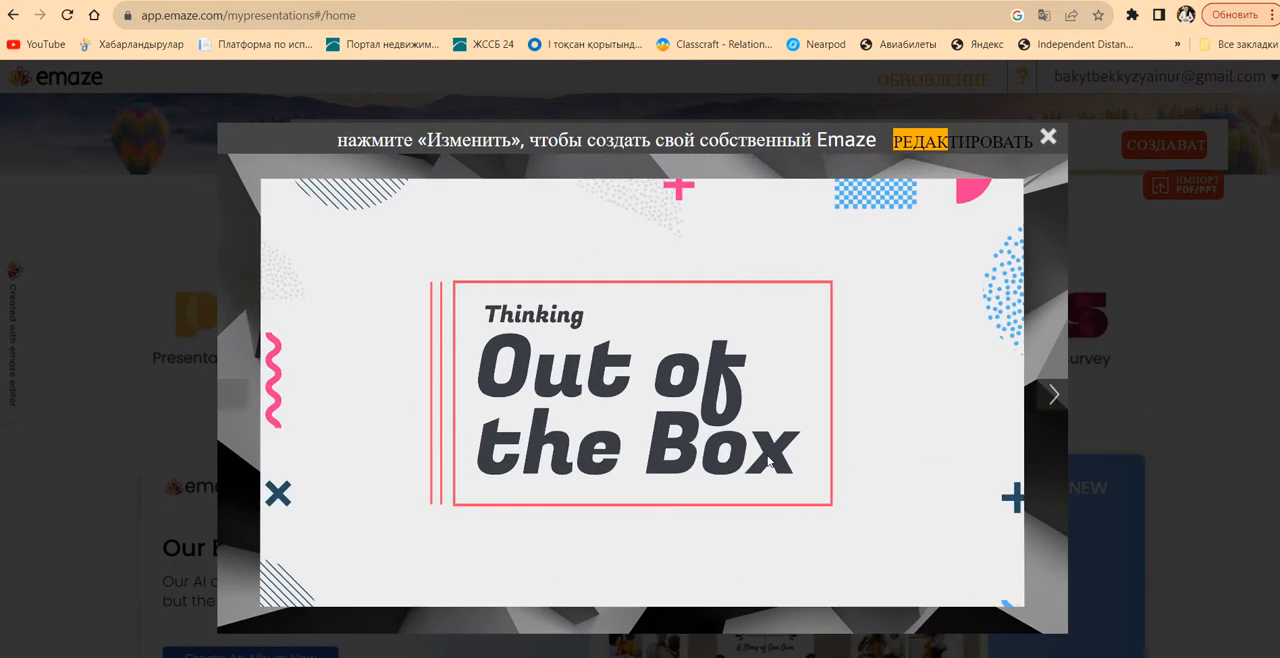
pyautogui.click(1054, 395)
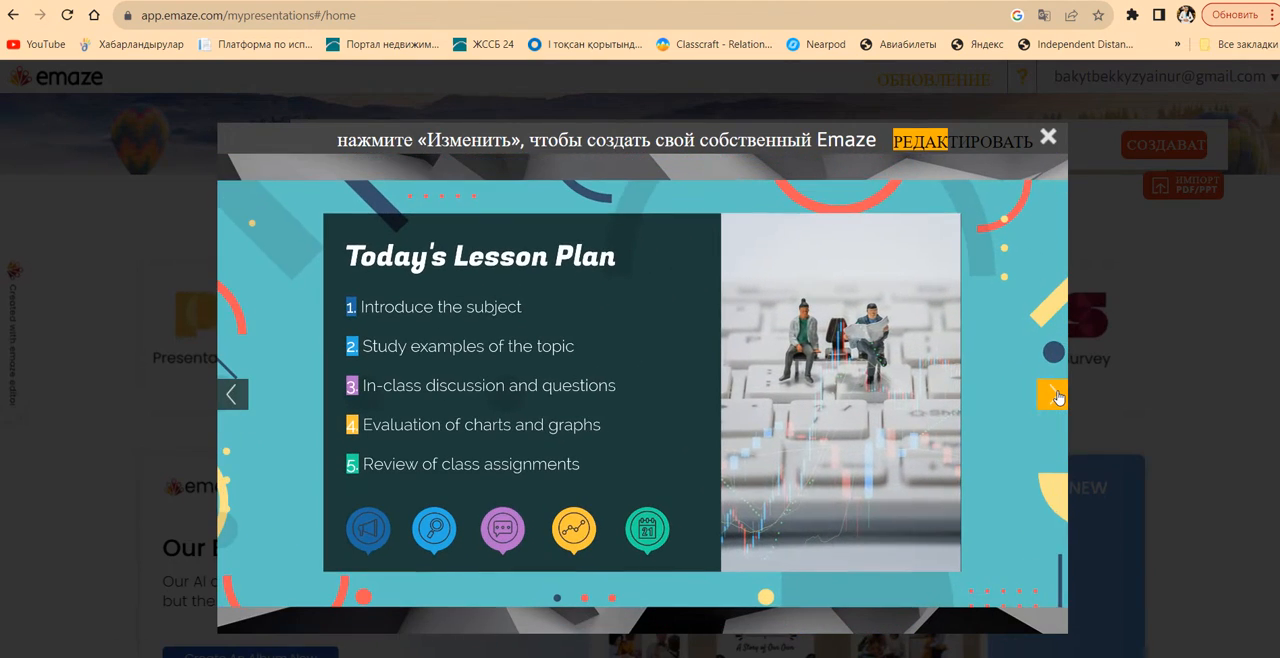
pyautogui.click(1054, 395)
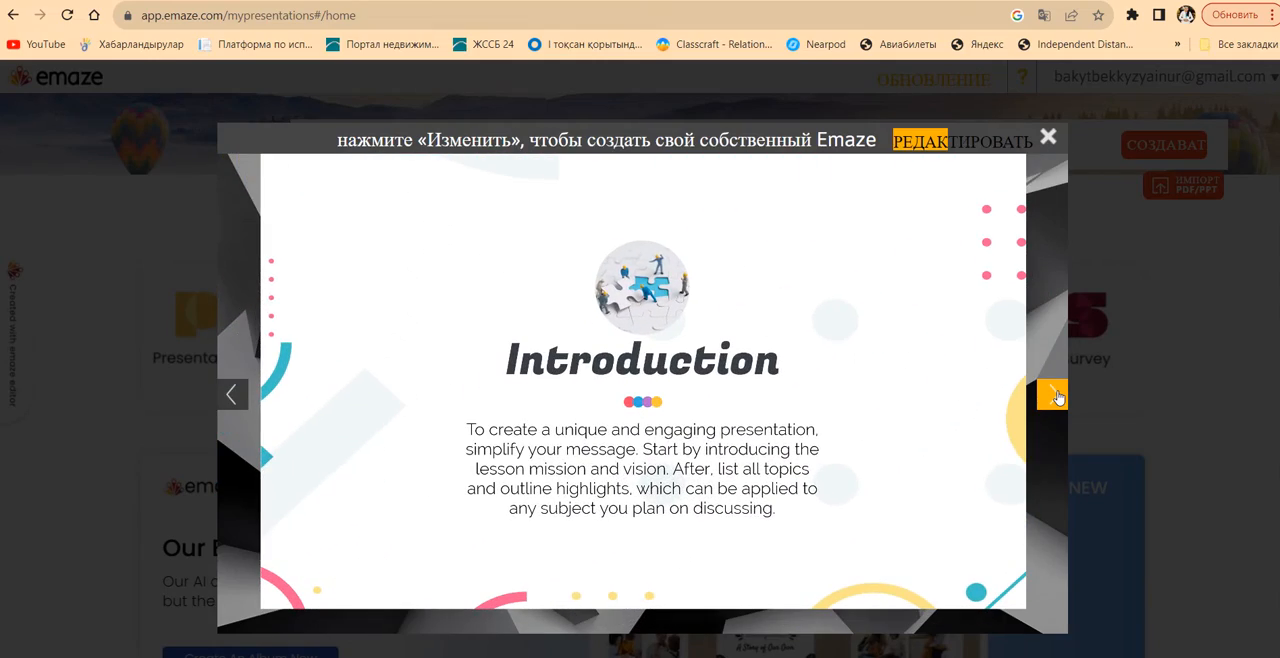
pyautogui.click(1052, 394)
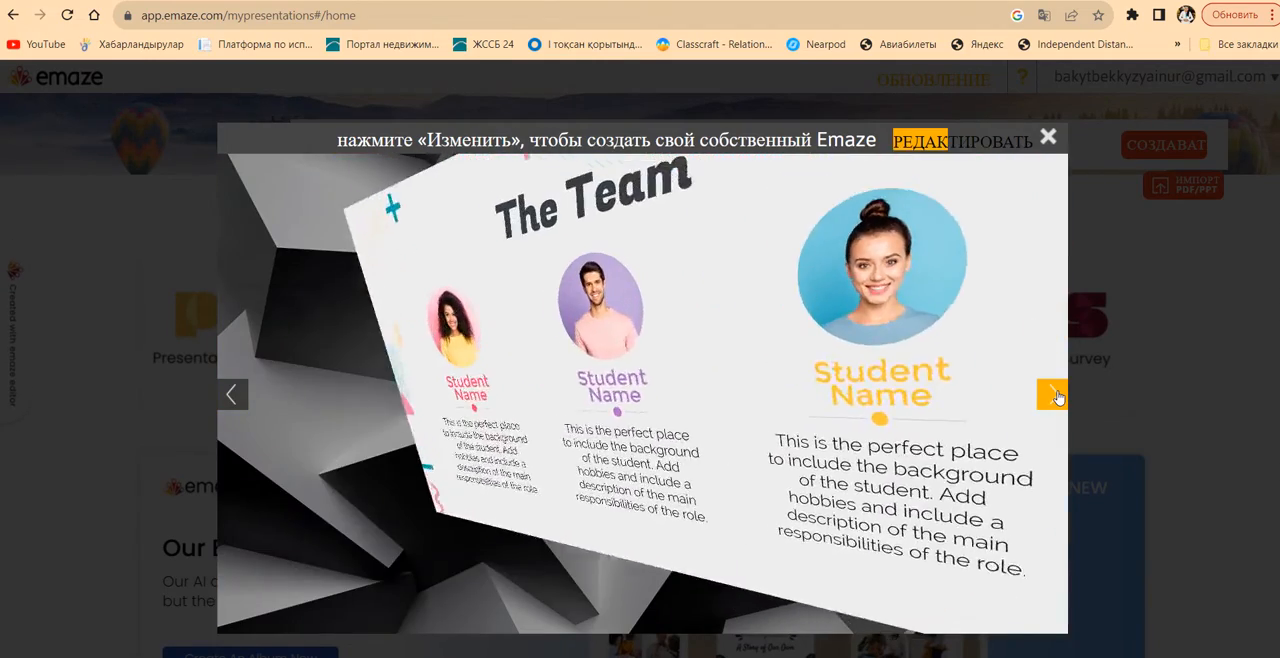
pyautogui.click(1056, 397)
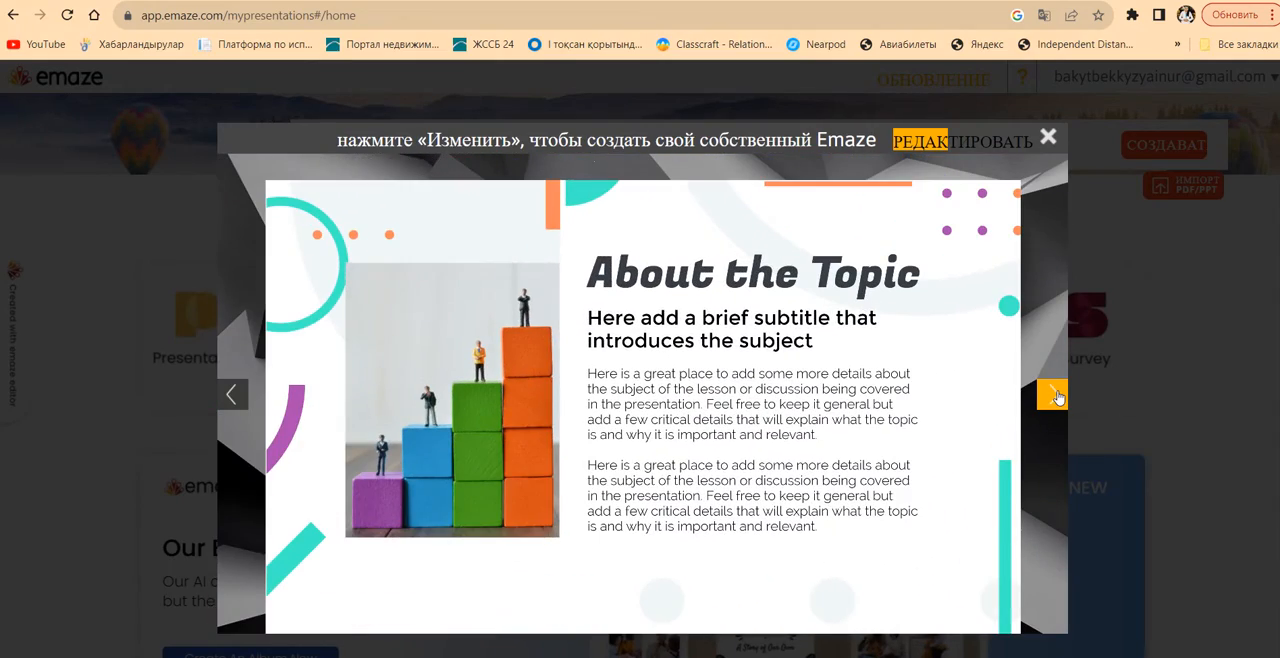
pyautogui.click(1056, 397)
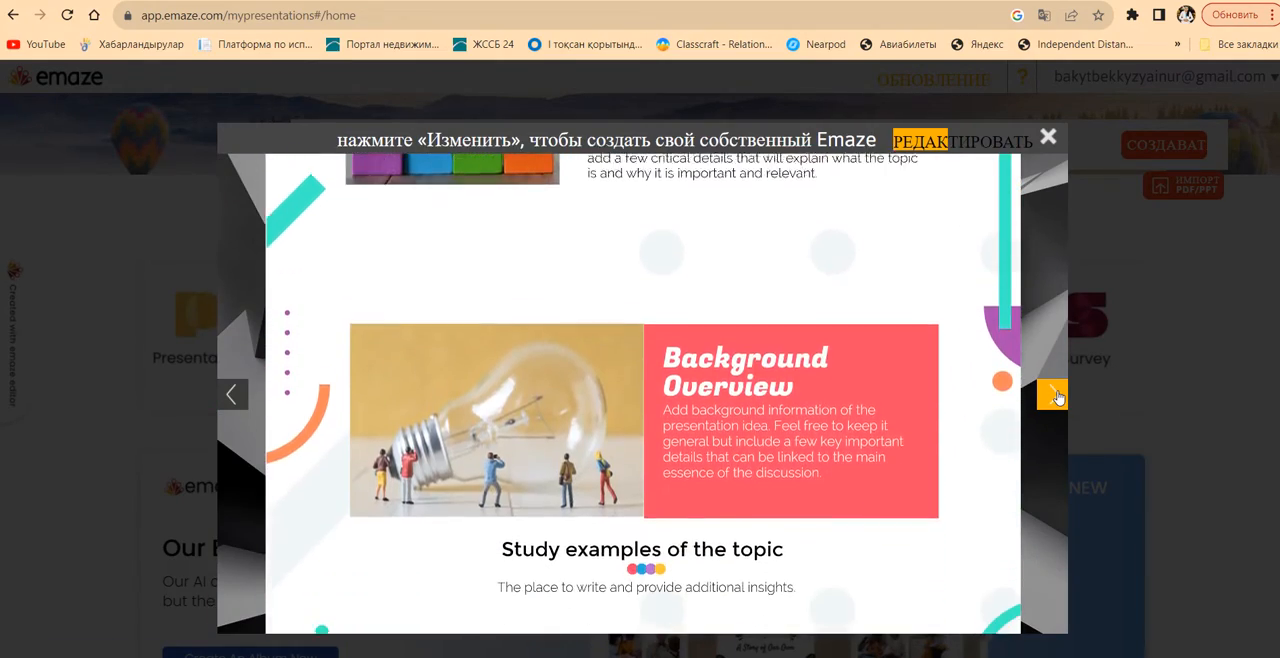
pyautogui.click(1056, 397)
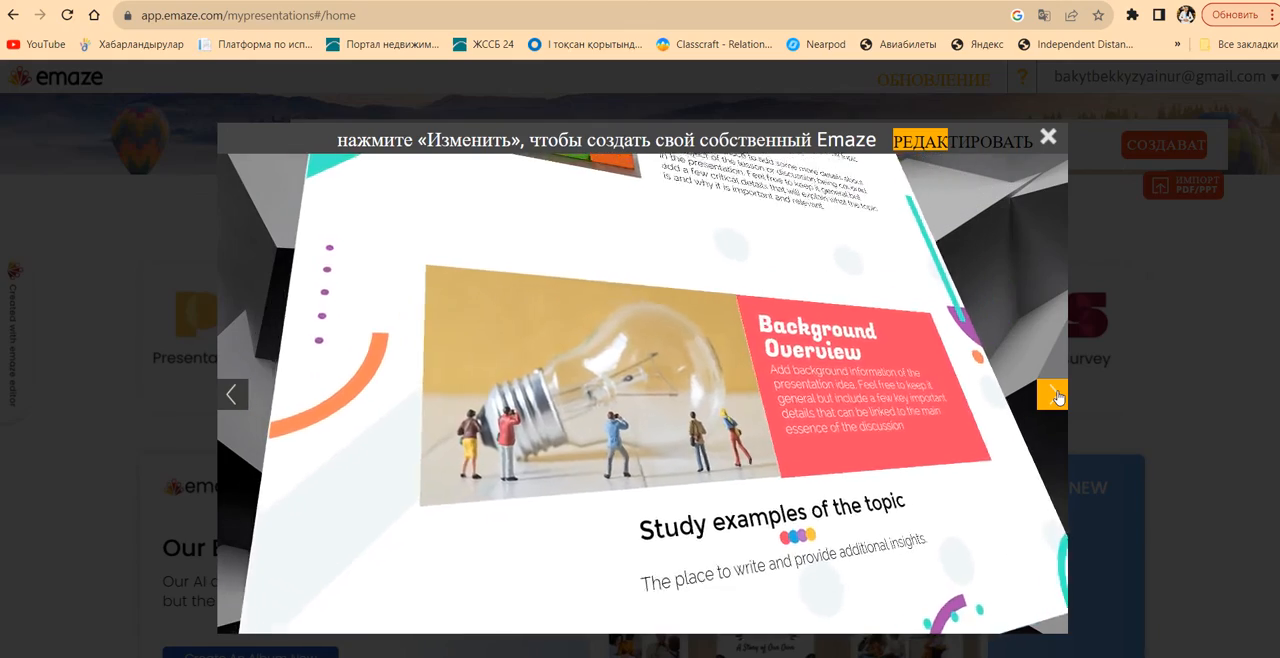
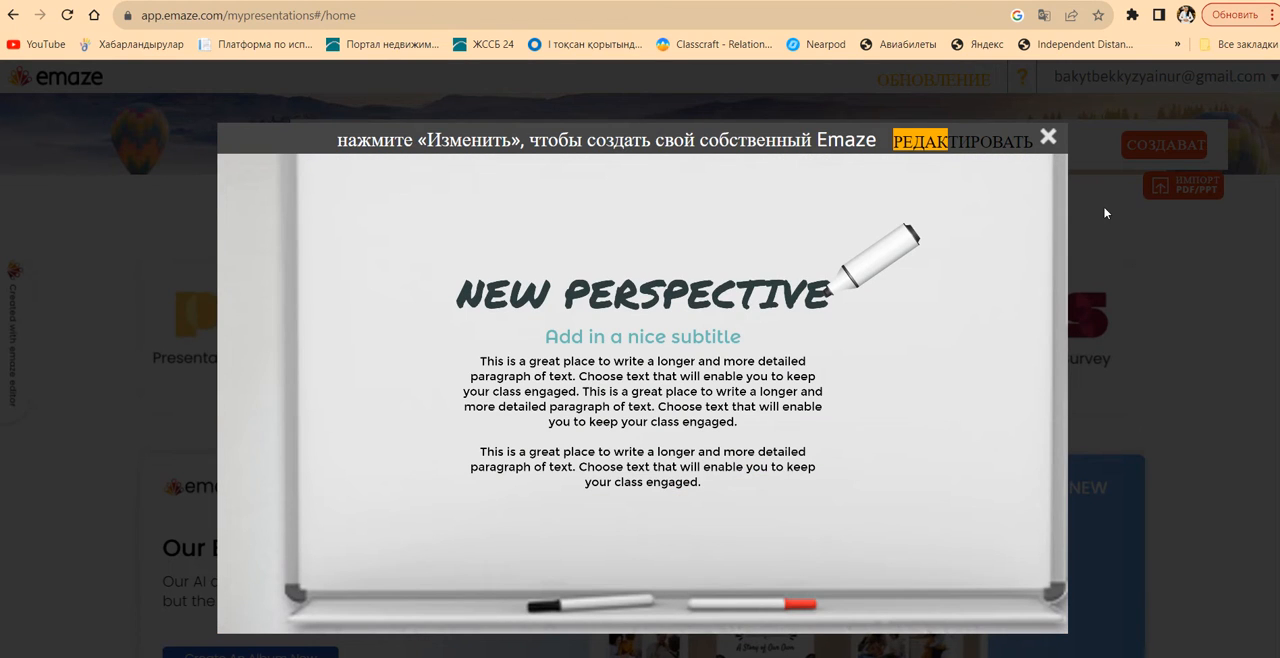
# Open the previewed education template in the editor and minimize the screen recorder window
pyautogui.click(974, 150)
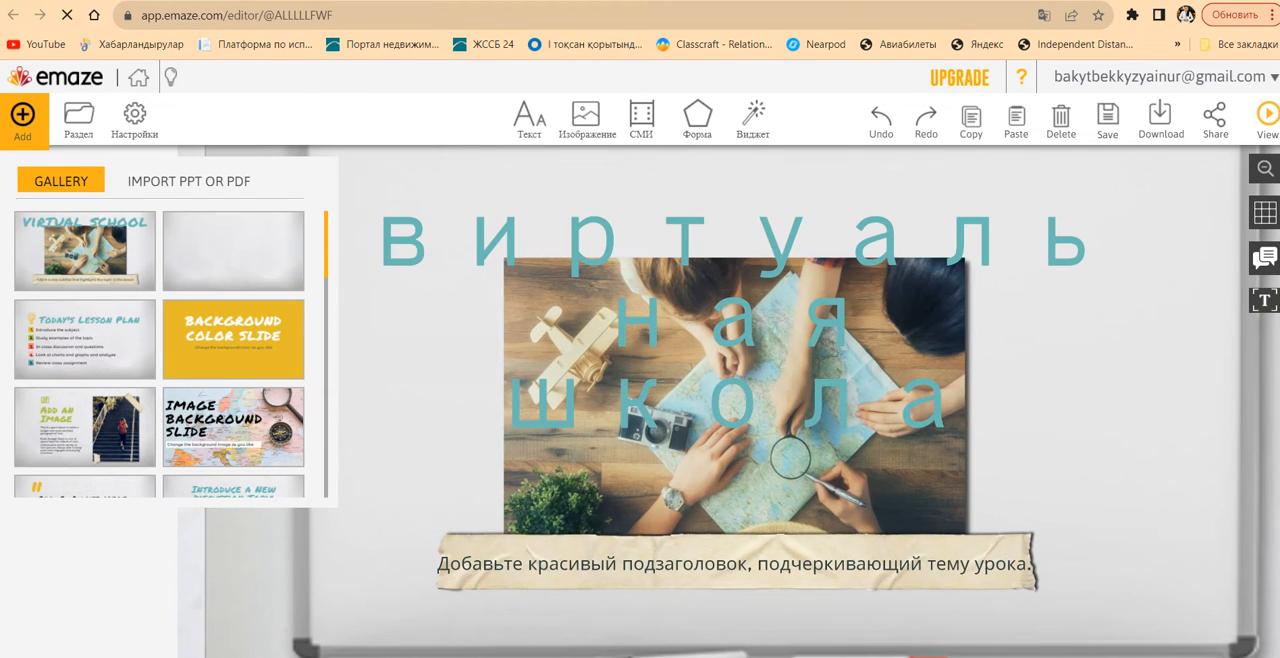
pyautogui.hotkey('alt', 'Tab')
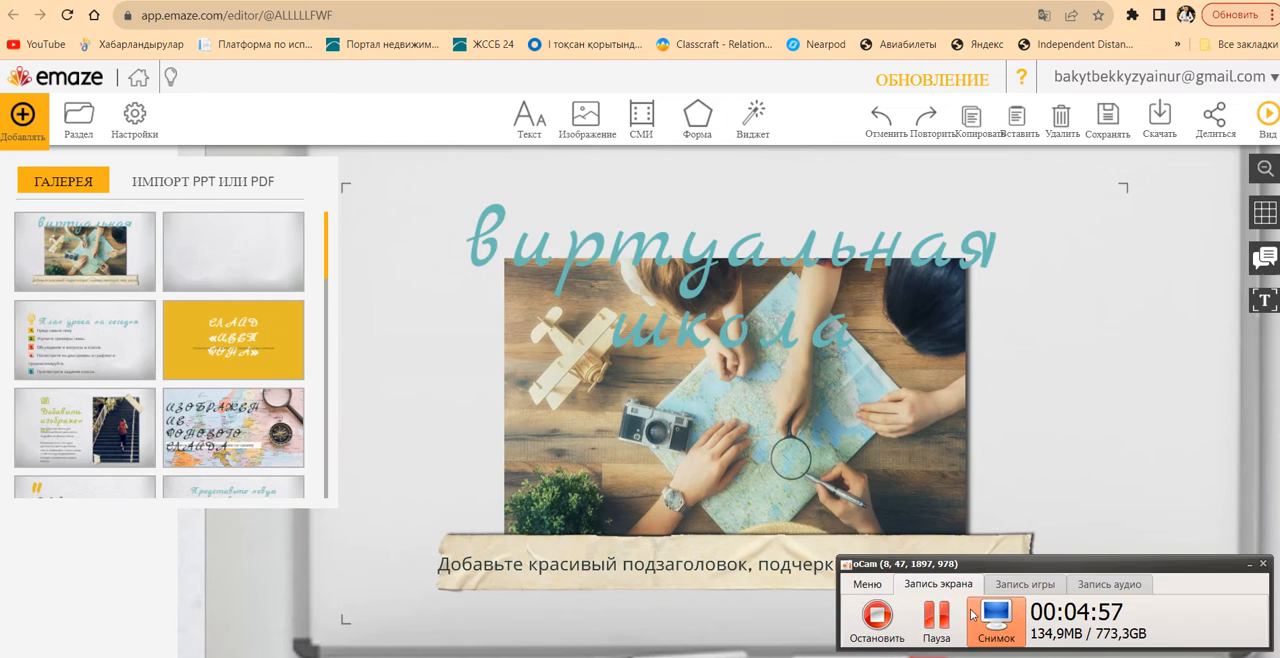
pyautogui.click(1250, 566)
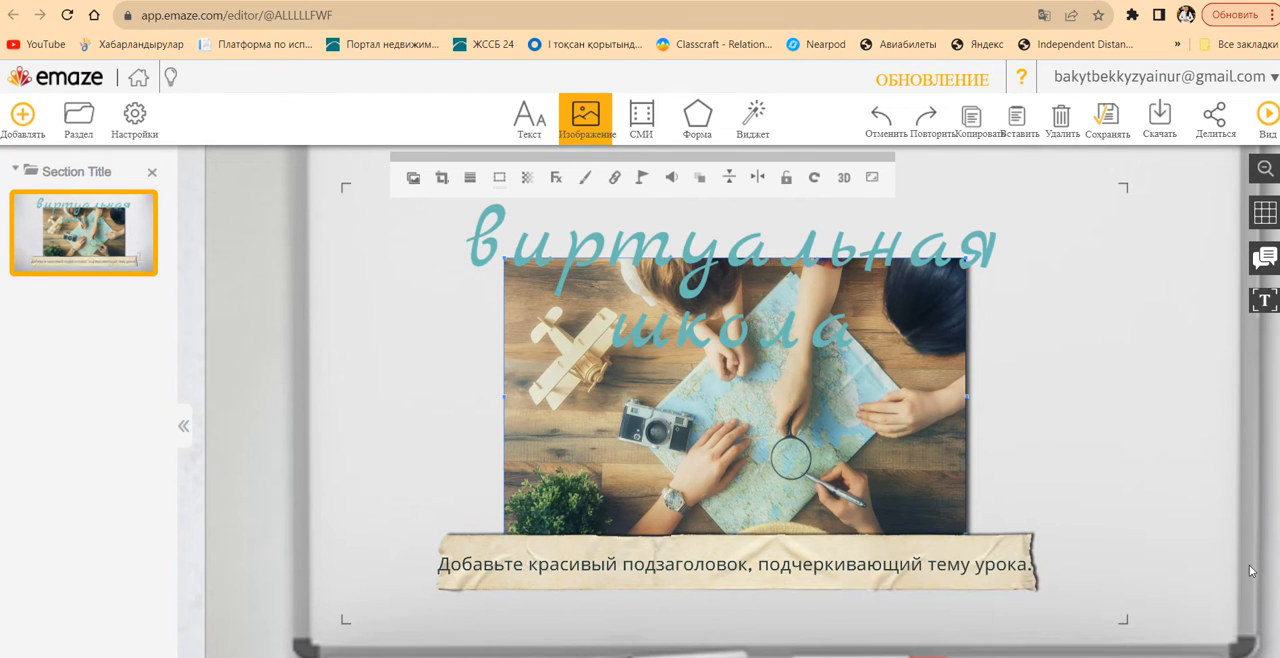
# Replace the first slide's title with "Абай мектеп-гимназиясы"
pyautogui.click(660, 304)
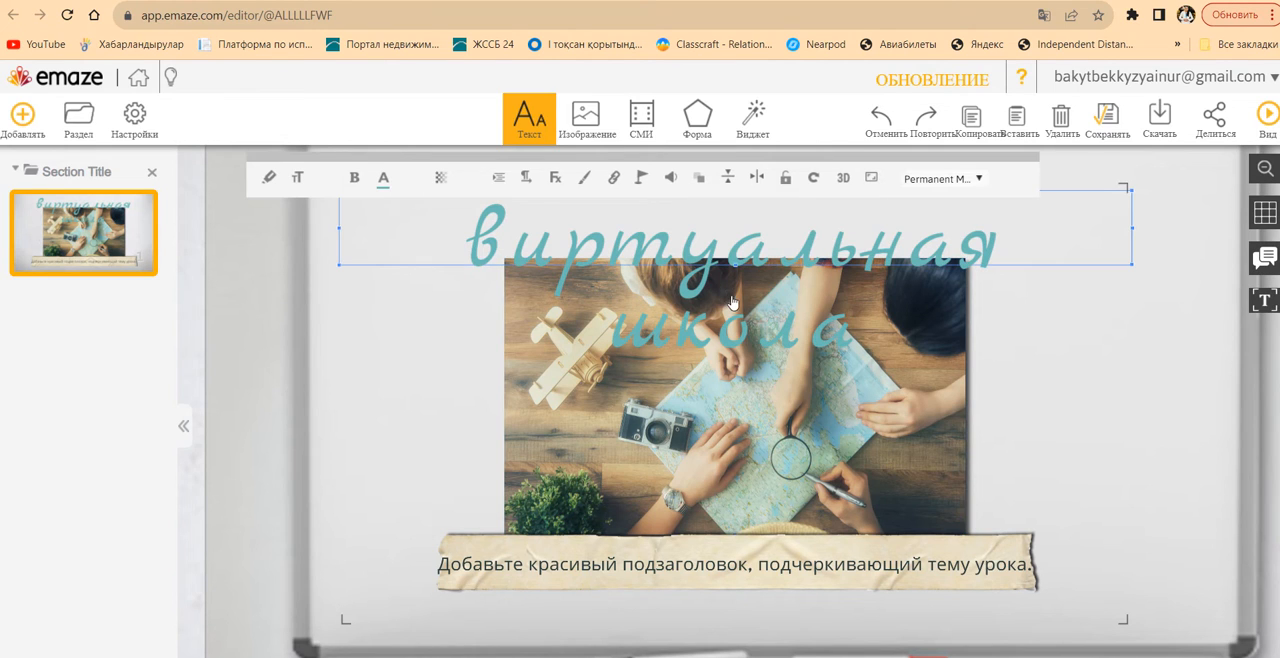
pyautogui.click(597, 234)
pyautogui.hotkey('ctrl', 'a')
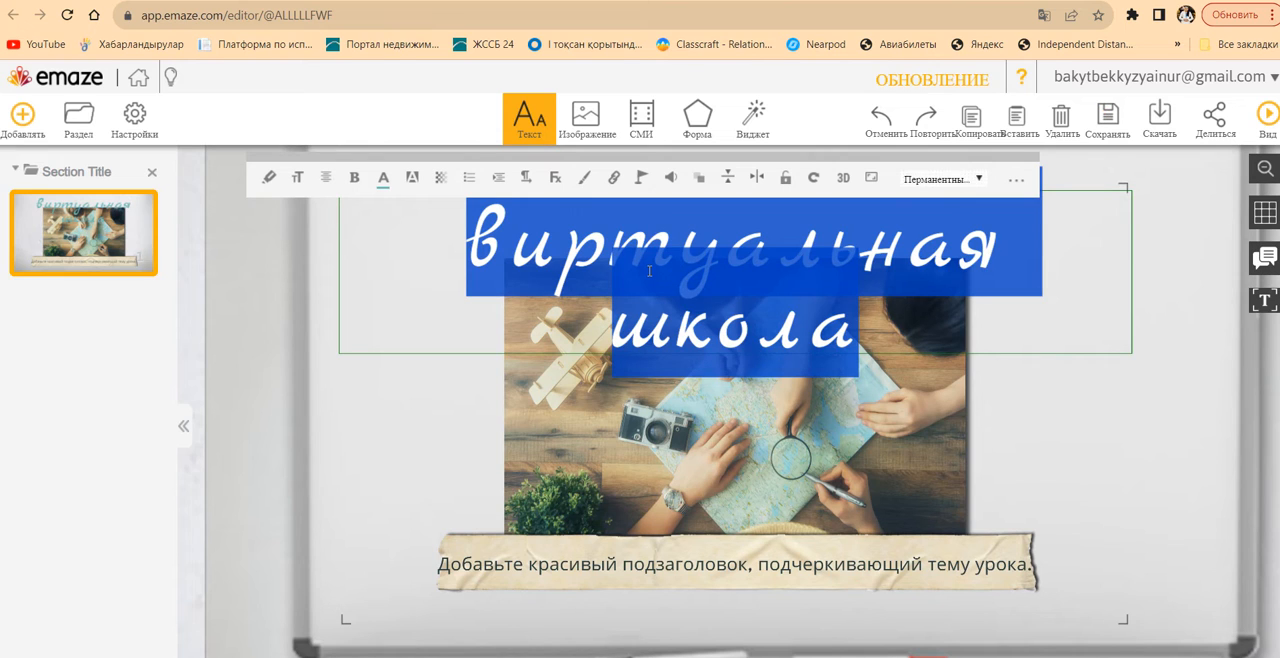
pyautogui.write('А')
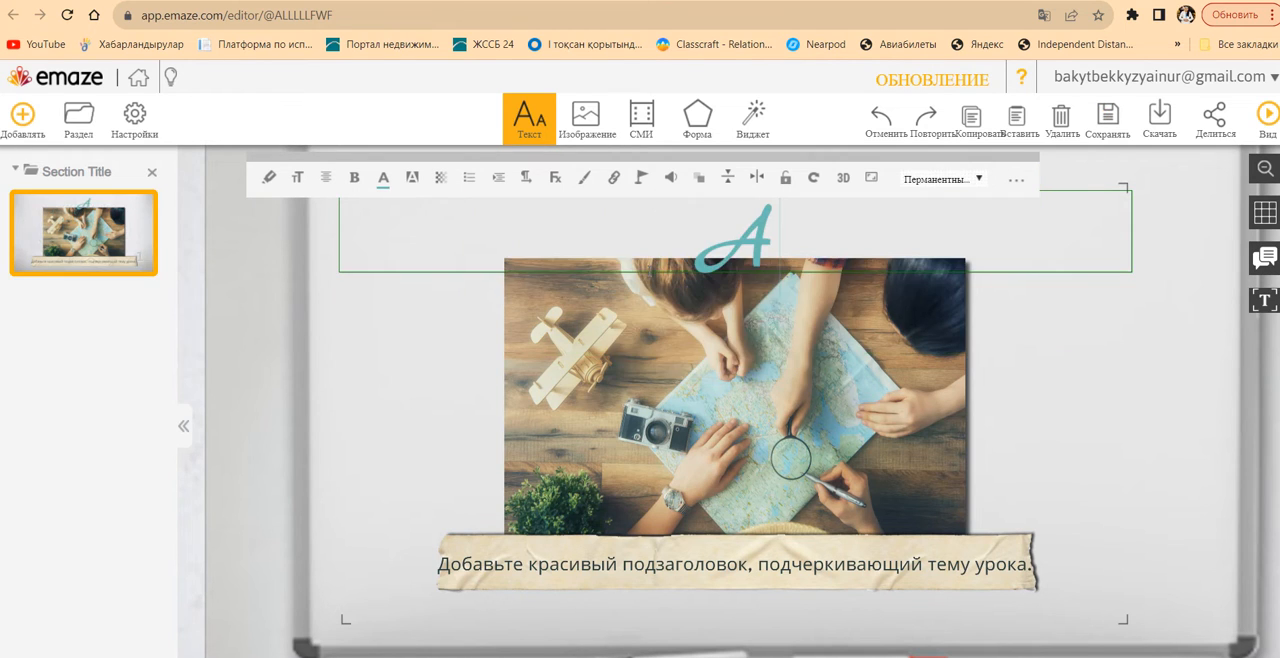
pyautogui.write('бай мектеп')
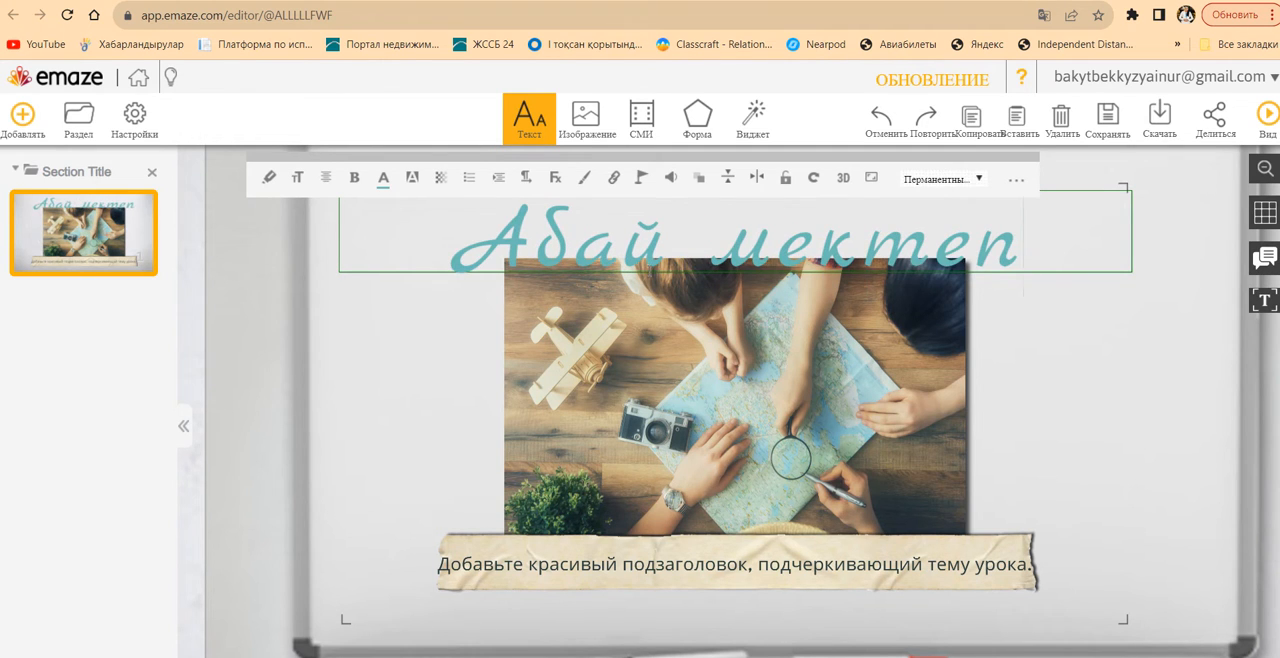
pyautogui.write('-гимназиясы')
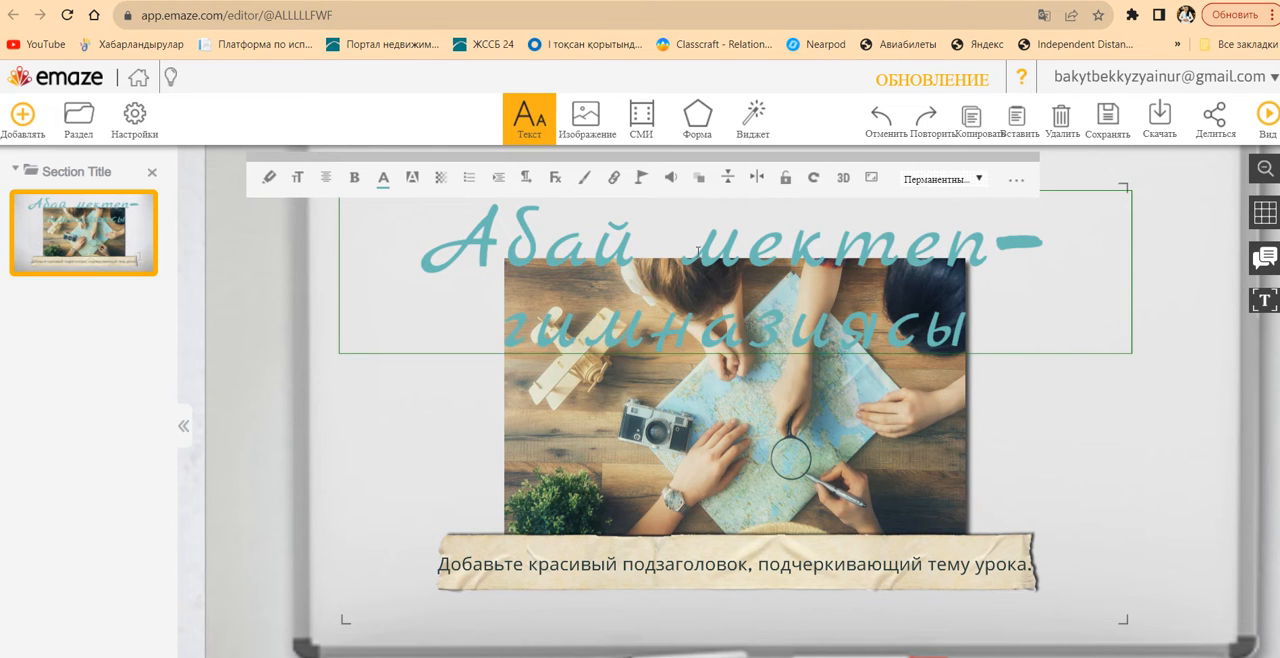
# Recolour the whole title on the first slide to coral red
pyautogui.moveTo(491, 240); pyautogui.dragTo(689, 275)
pyautogui.moveTo(483, 238); pyautogui.dragTo(416, 232)
pyautogui.click(383, 178)
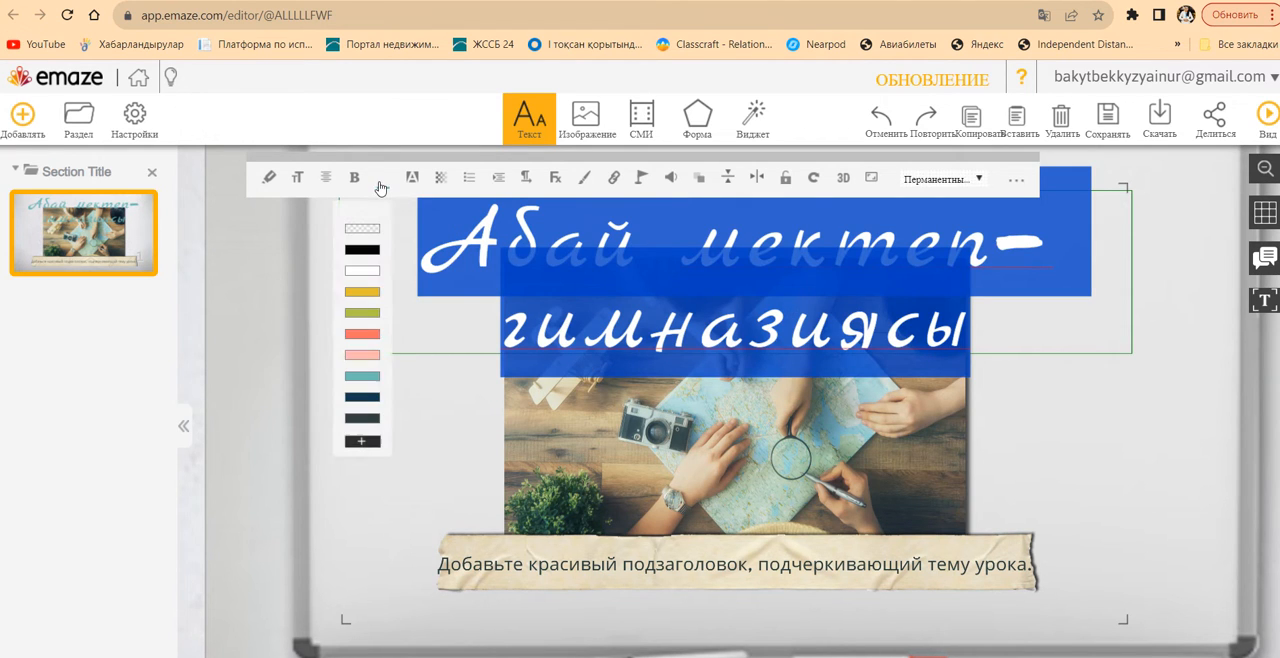
pyautogui.click(362, 337)
pyautogui.click(1141, 492)
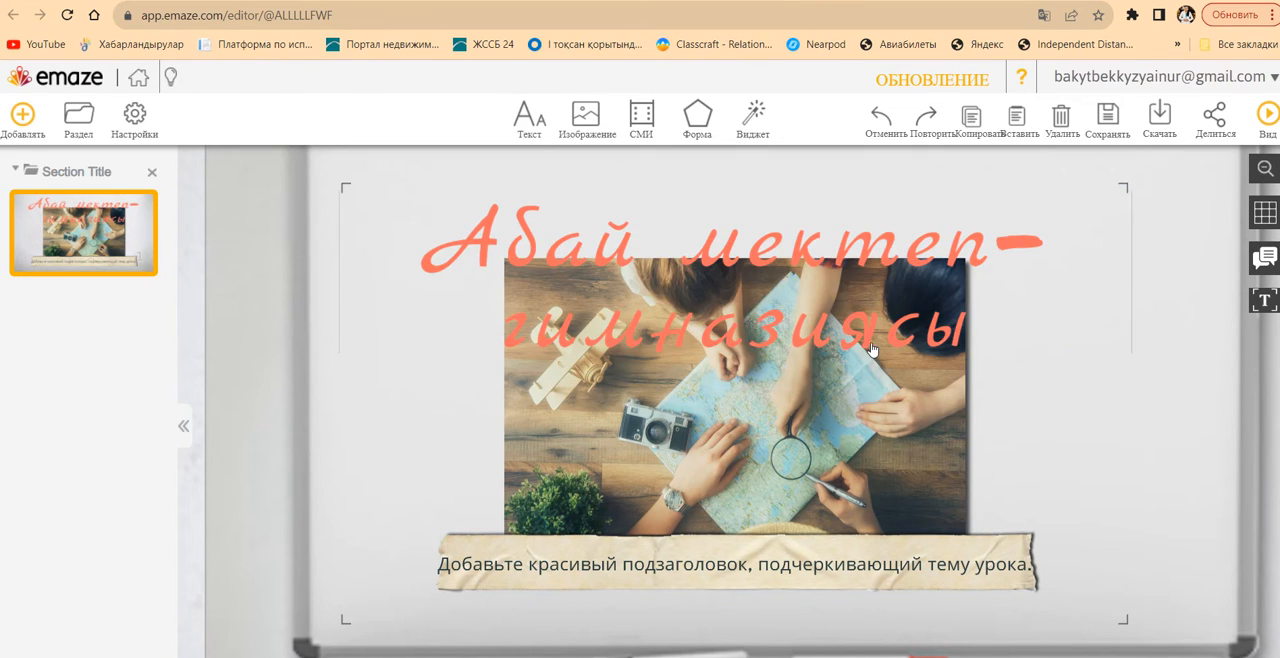
# Move the title up on the first slide and reduce its font size to 19
pyautogui.moveTo(825, 345); pyautogui.dragTo(818, 288)
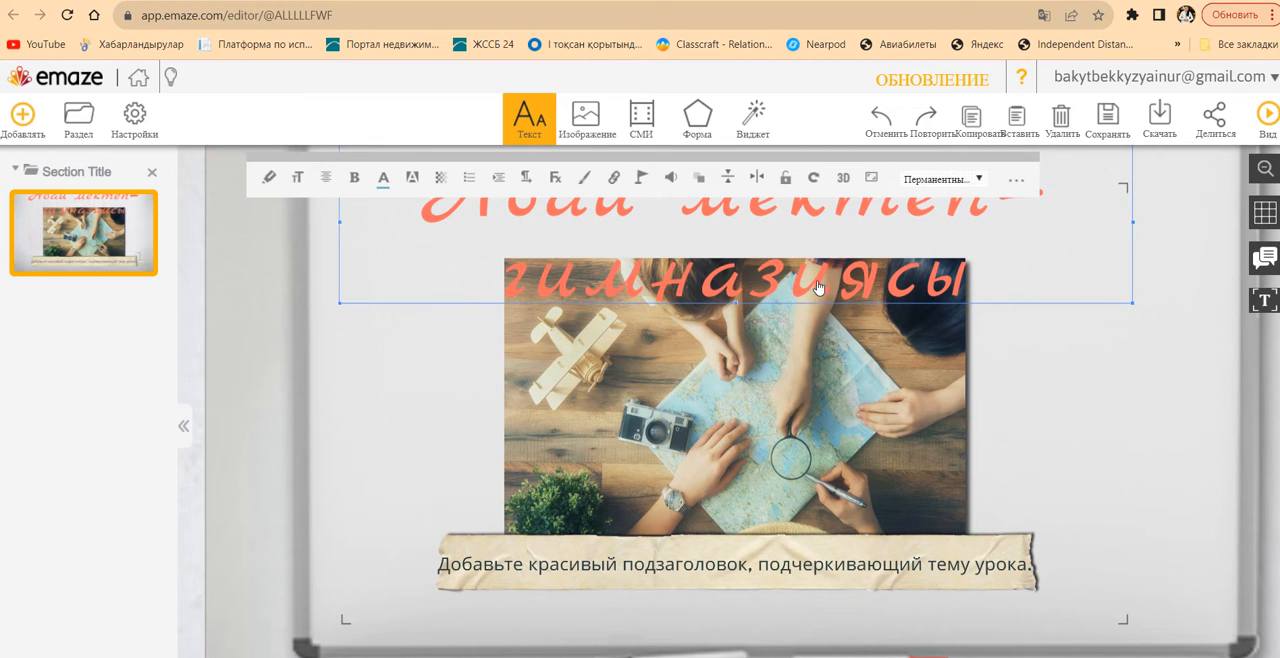
pyautogui.doubleClick(643, 260)
pyautogui.hotkey('ctrl', 'a')
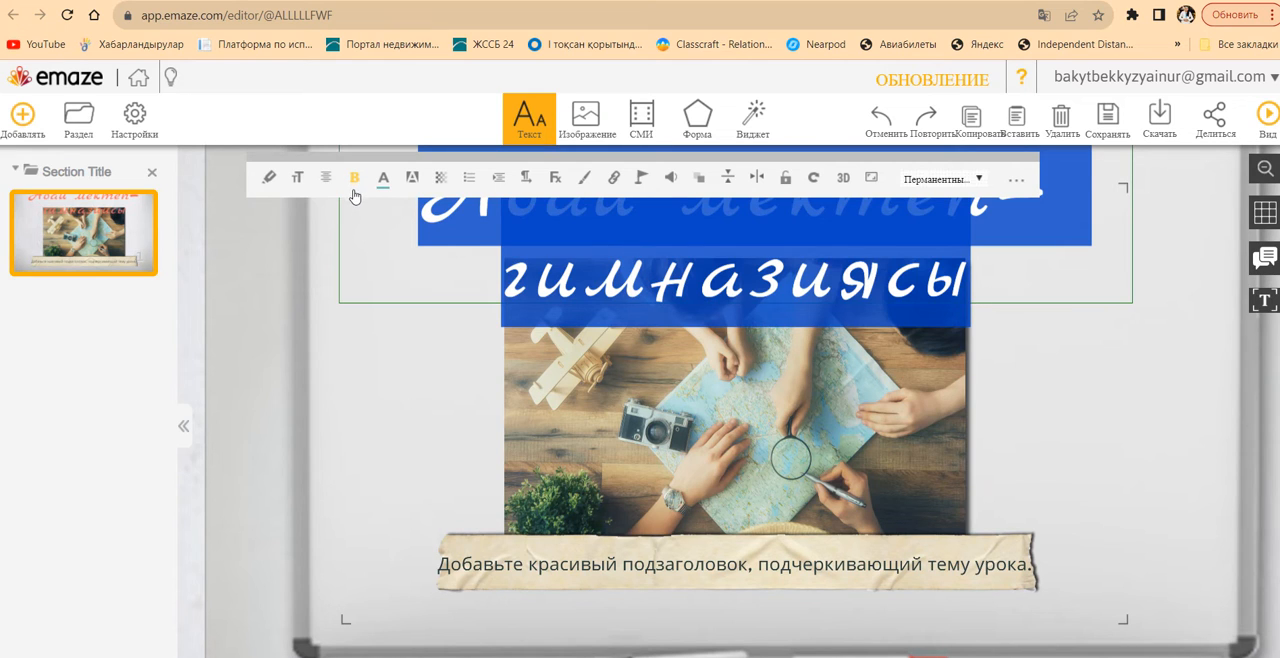
pyautogui.click(293, 189)
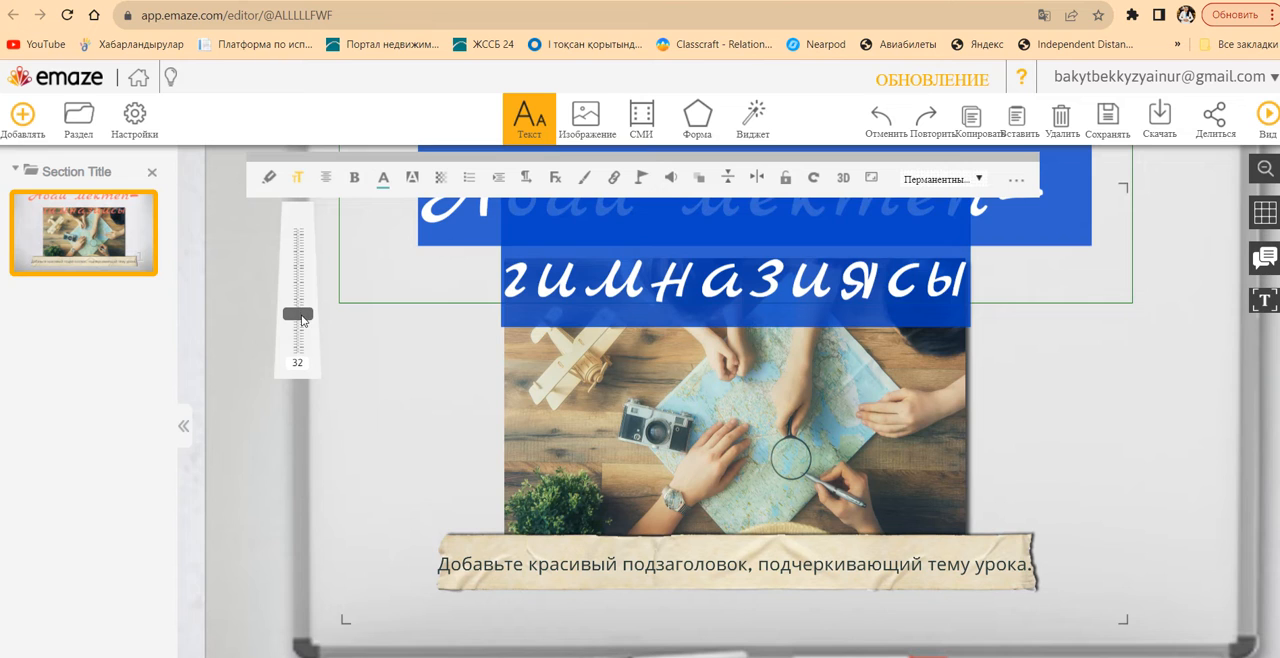
pyautogui.moveTo(303, 320); pyautogui.dragTo(306, 289)
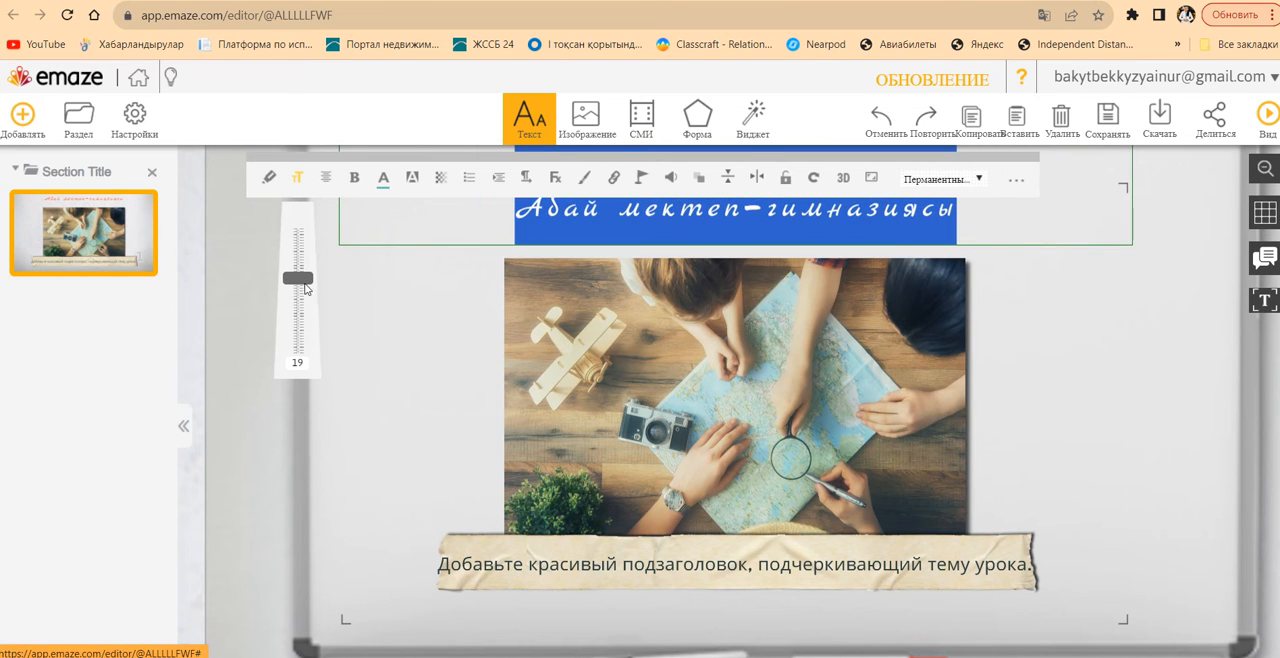
pyautogui.click(1089, 414)
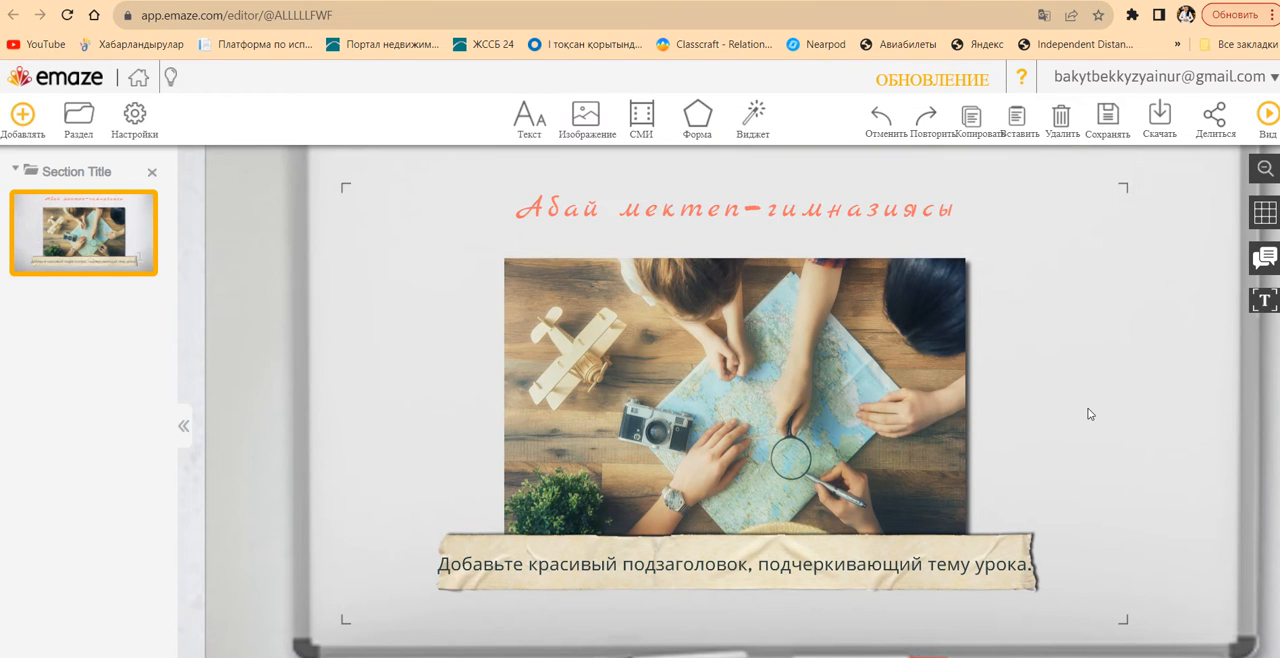
# Delete the subtitle text from the paper tape strip below the picture
pyautogui.click(829, 458)
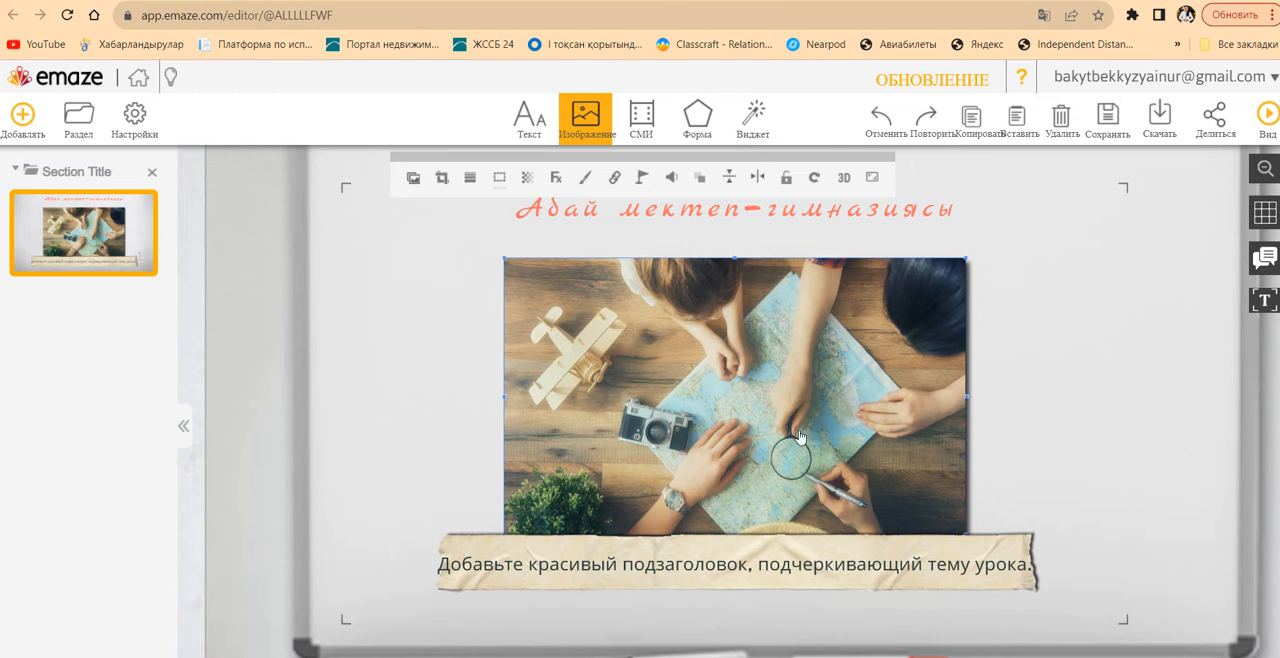
pyautogui.click(716, 576)
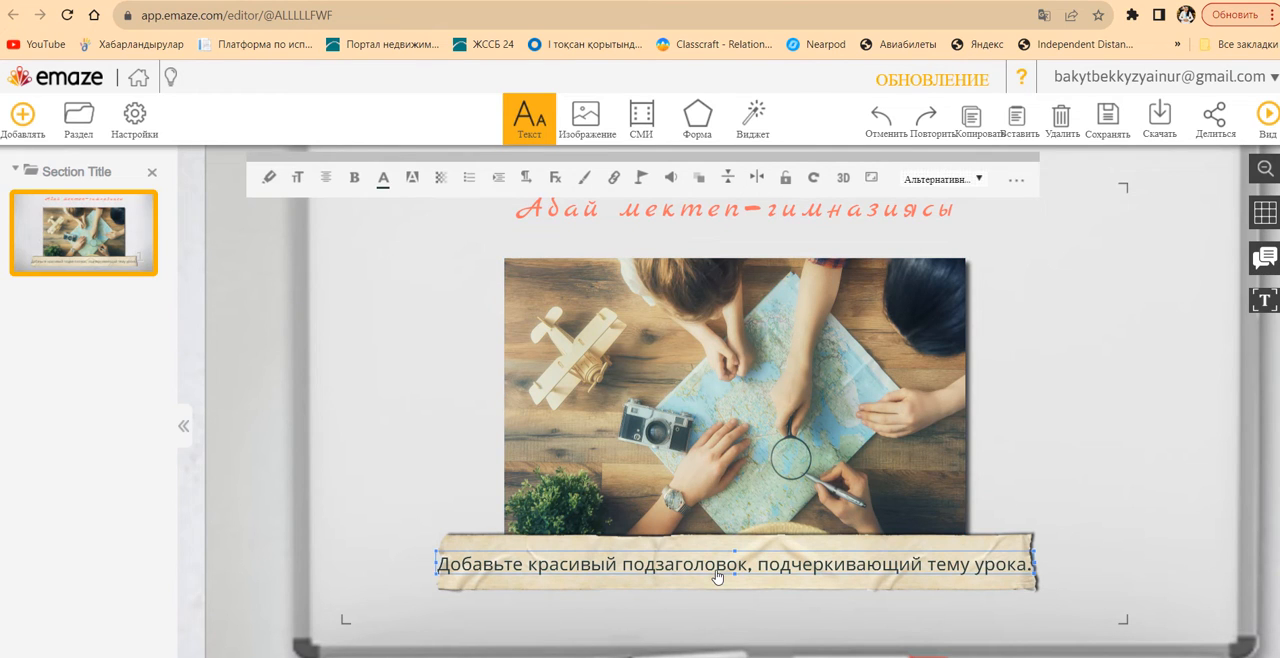
pyautogui.press('Delete')
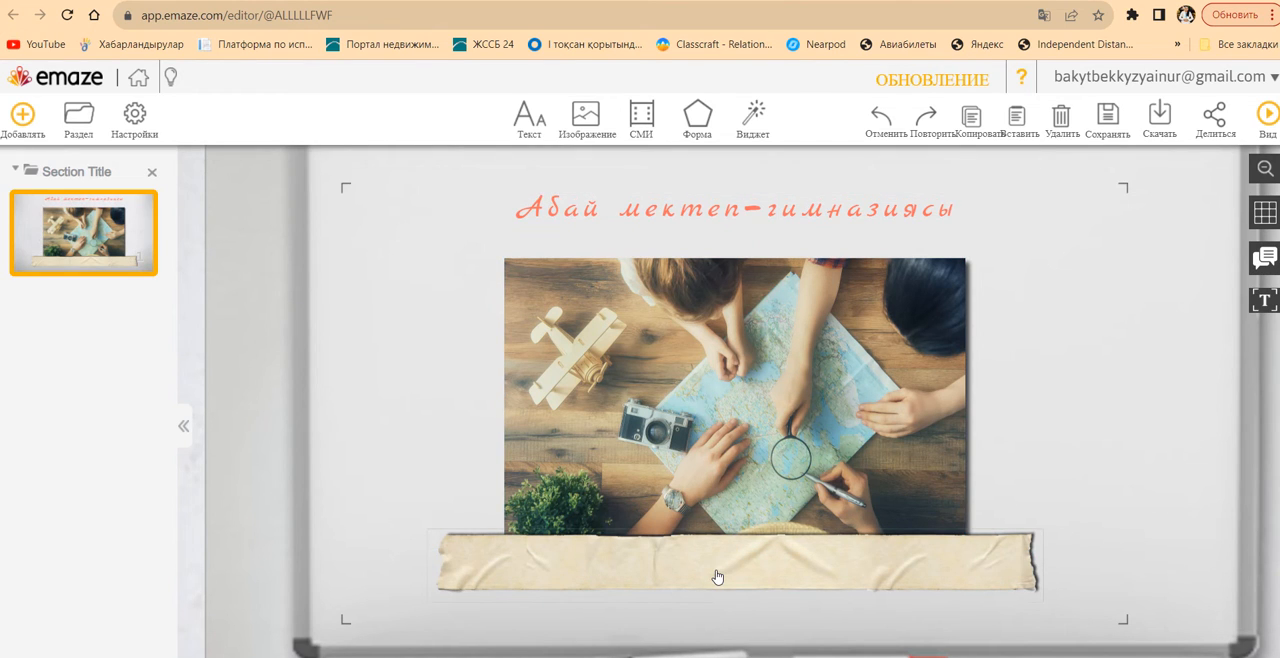
# Set the first slide's title font size to 28
pyautogui.click(816, 213)
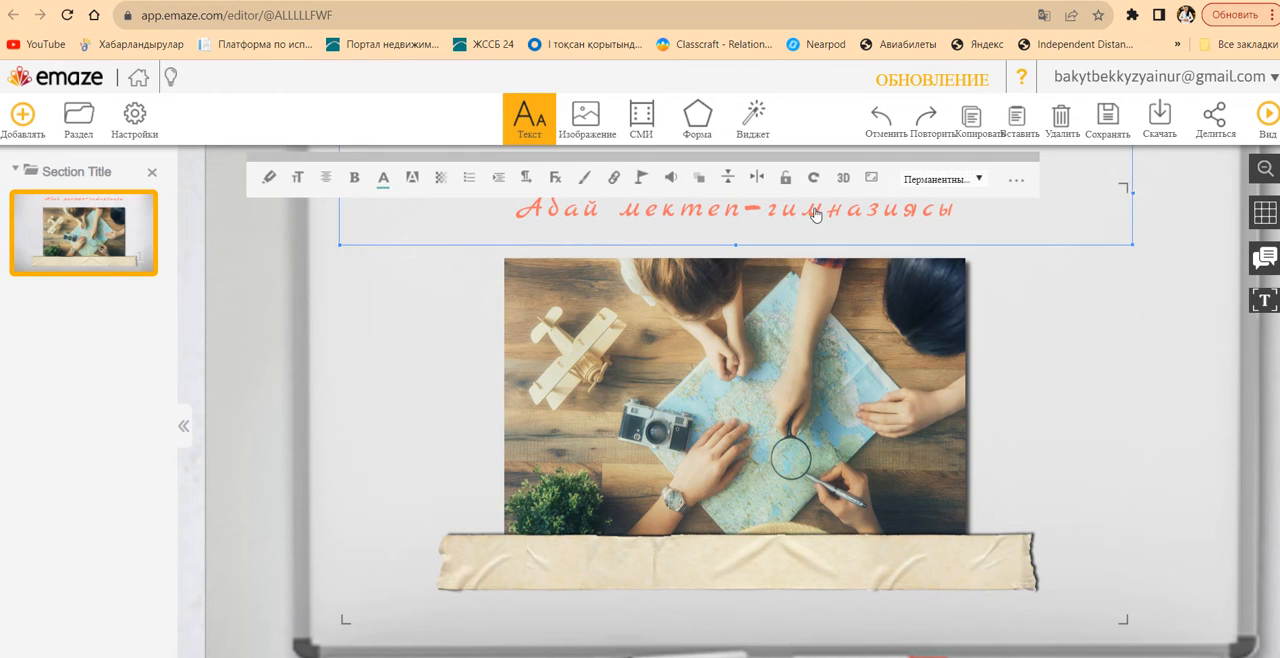
pyautogui.click(298, 179)
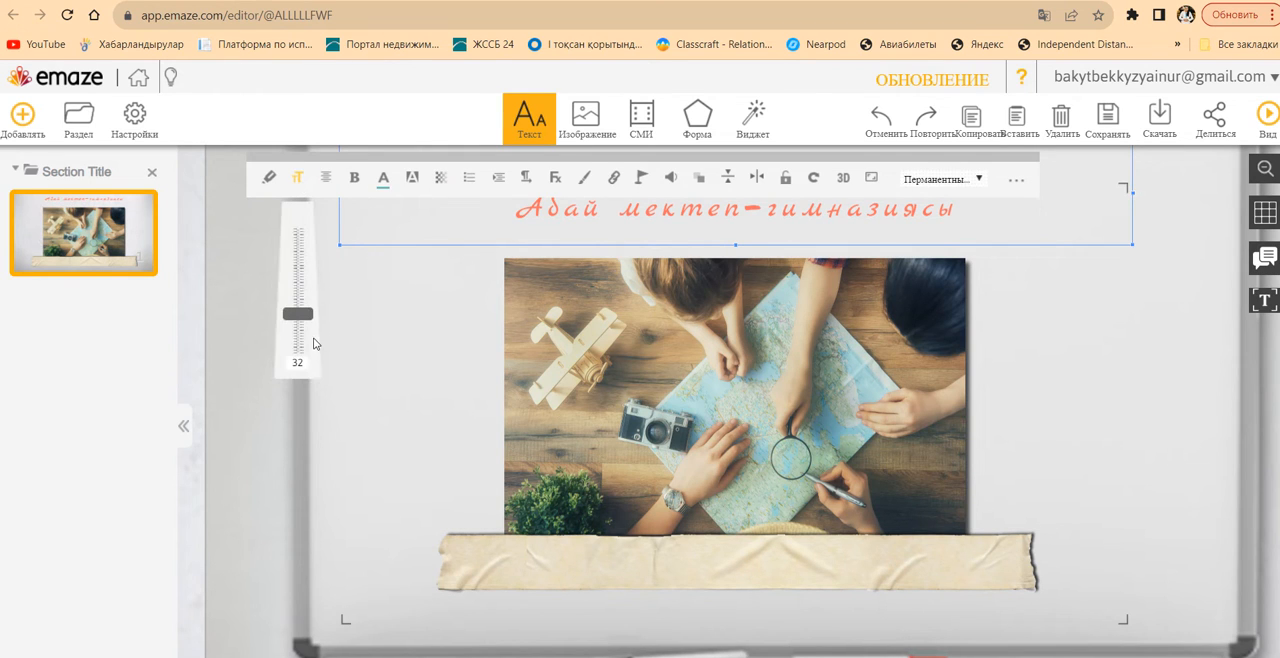
pyautogui.moveTo(302, 313); pyautogui.dragTo(305, 308)
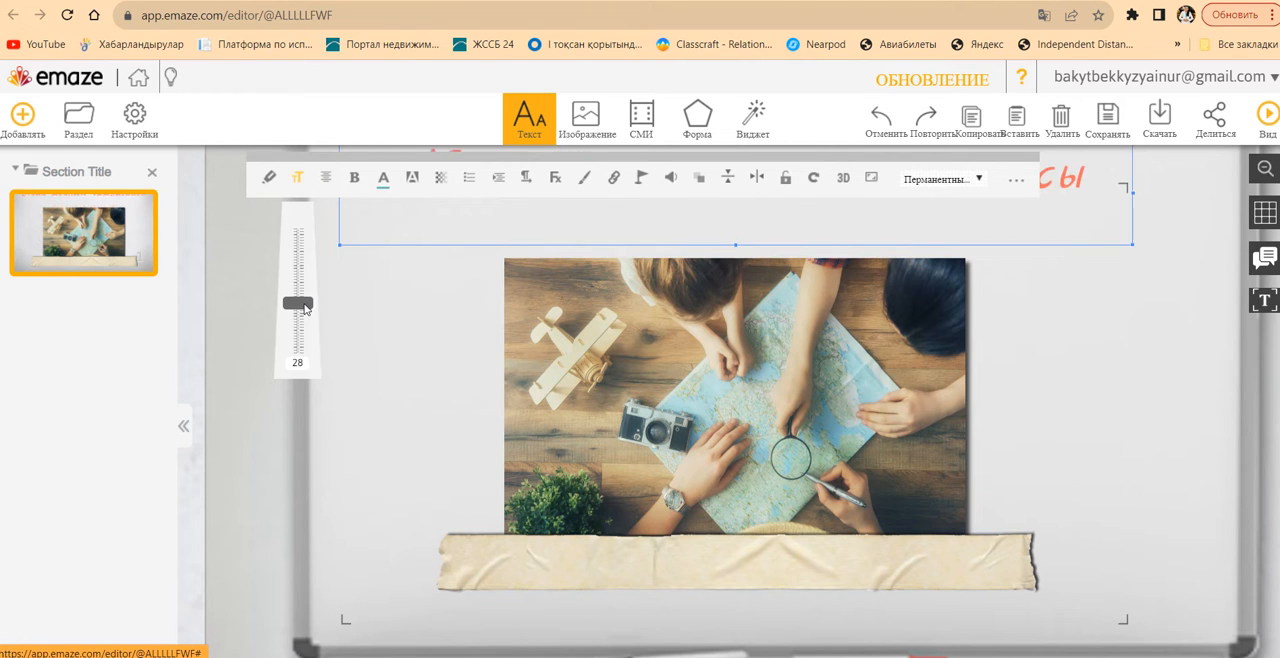
pyautogui.click(1154, 334)
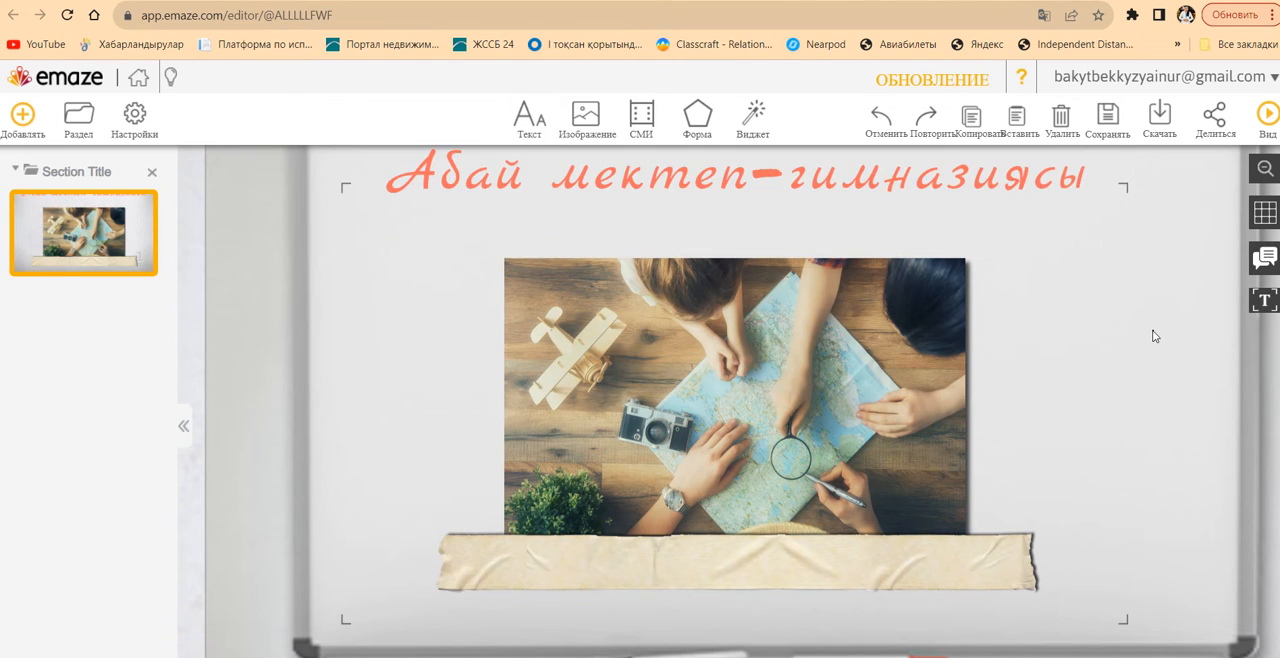
# Shift the title down so it sits just above the picture, and move the picture slightly up and left
pyautogui.click(880, 208)
pyautogui.moveTo(880, 208); pyautogui.dragTo(894, 249)
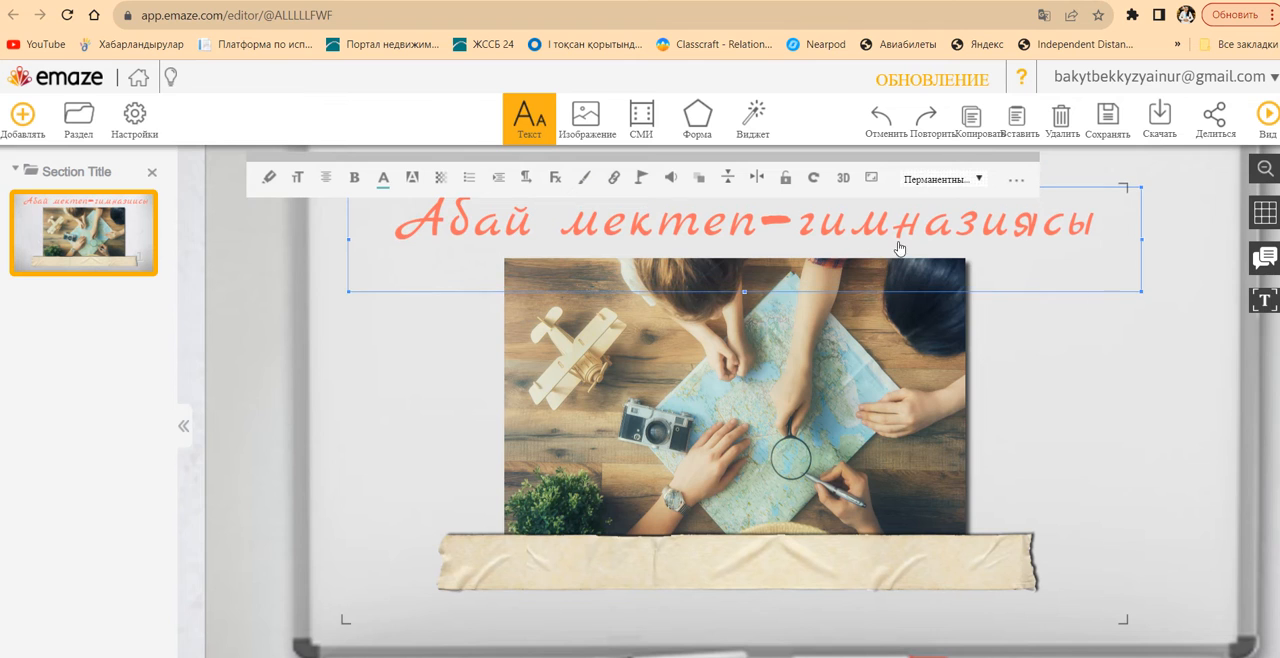
pyautogui.click(1106, 322)
pyautogui.moveTo(791, 458); pyautogui.dragTo(771, 436)
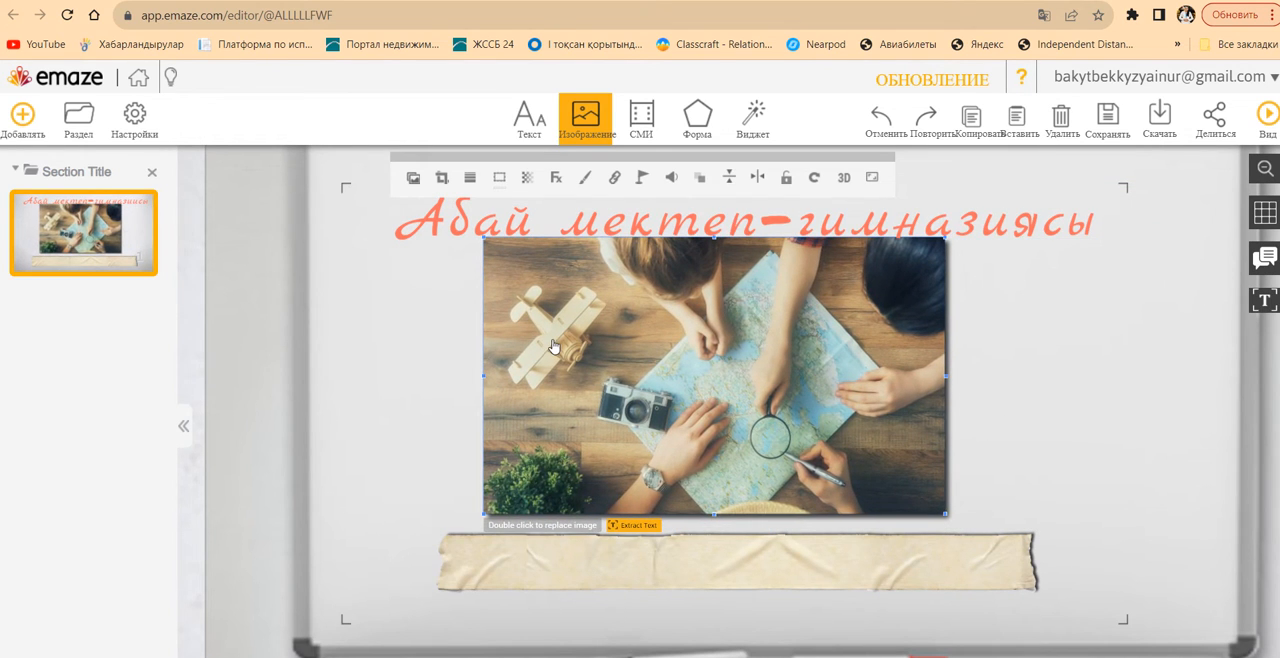
# Add a blank slide and the lesson plan slide (План урока на сегодня) from the slide gallery
pyautogui.click(21, 133)
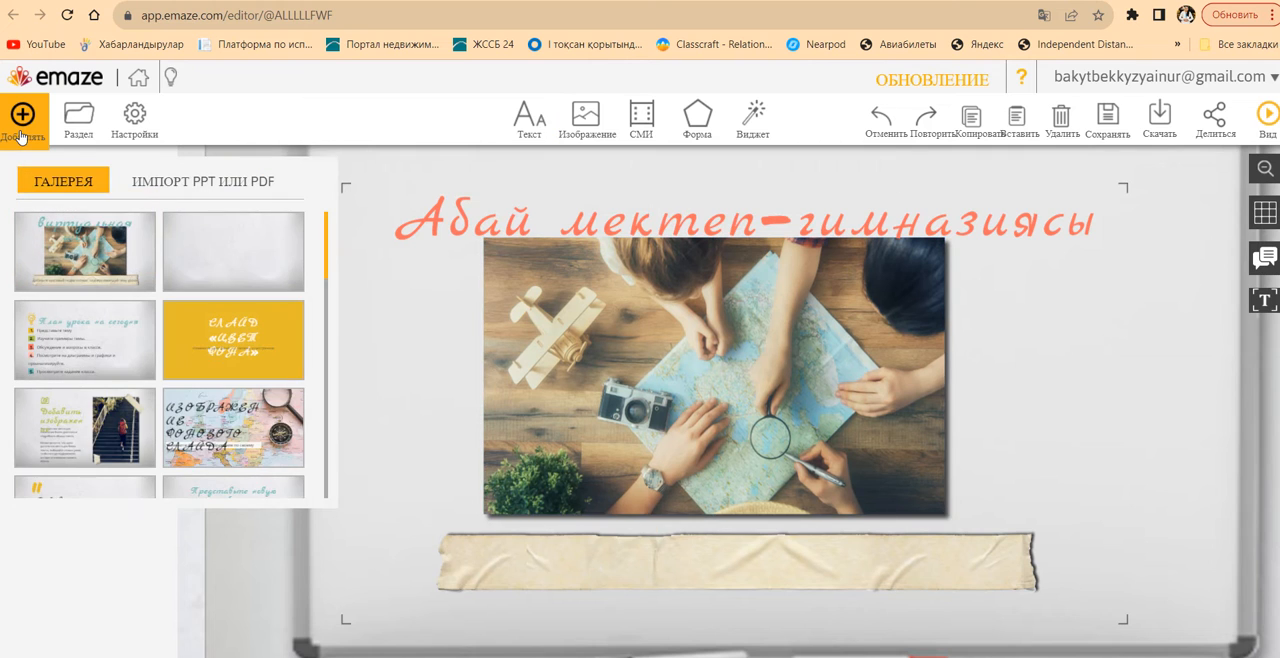
pyautogui.click(226, 254)
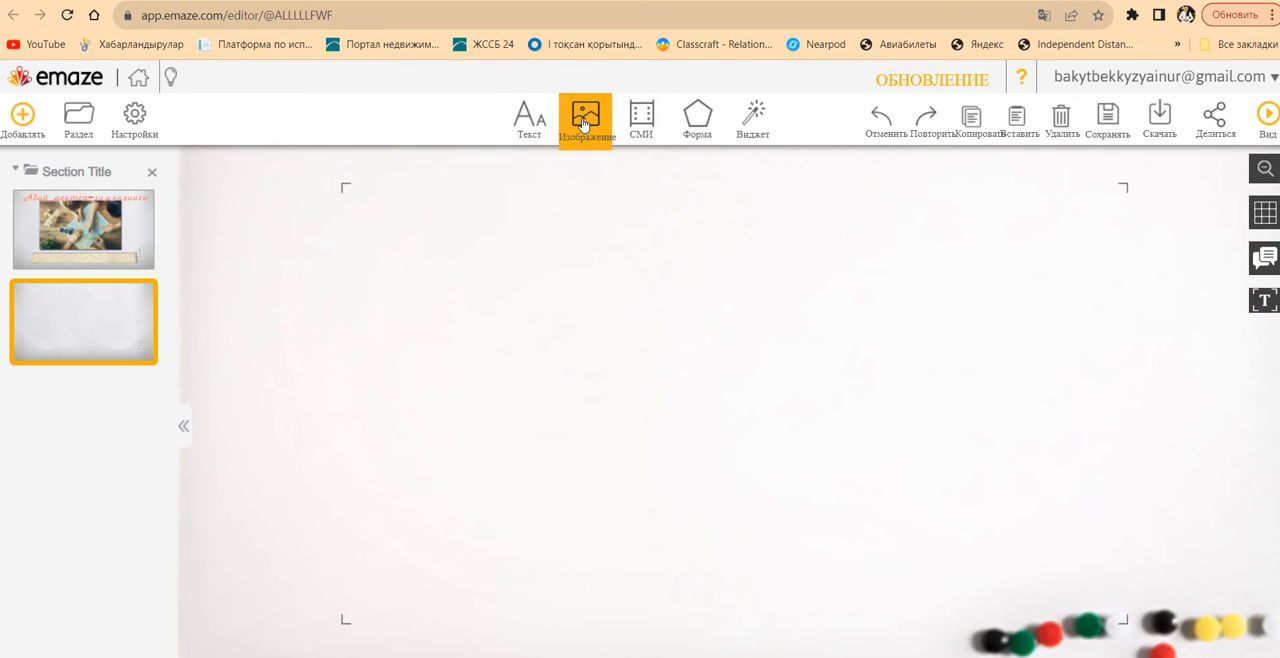
pyautogui.click(22, 136)
pyautogui.click(85, 342)
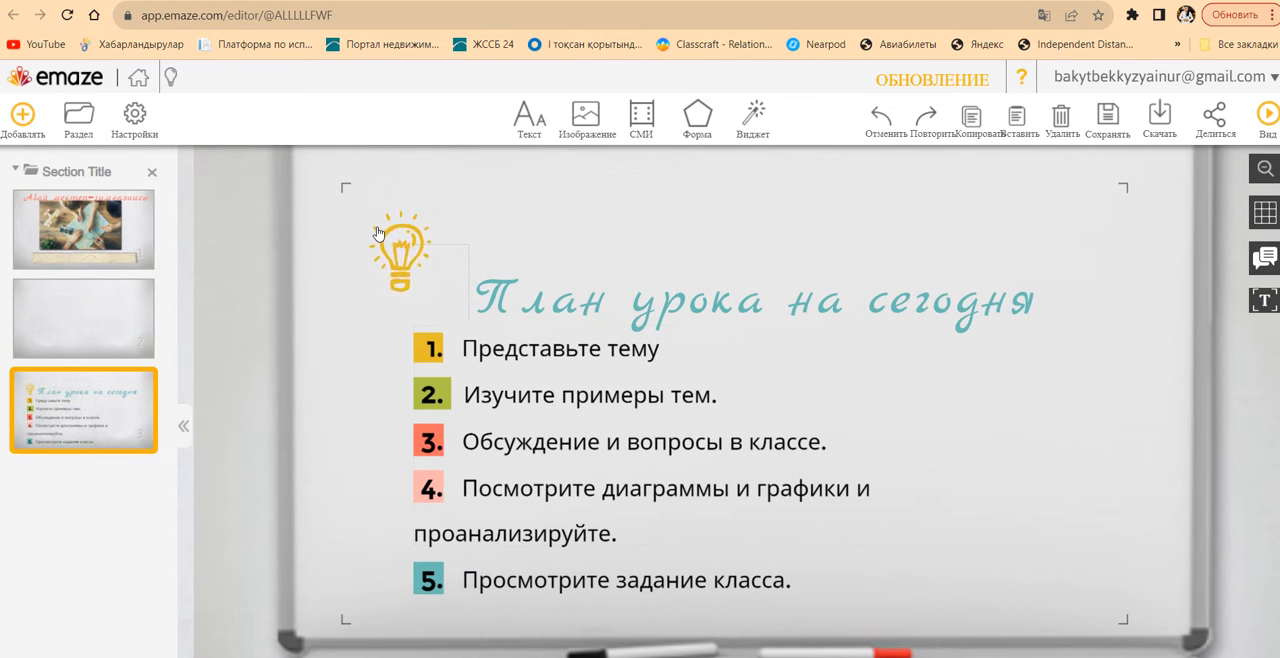
# Move the lesson plan slide's heading up above the numbered list and replace its text with "Сабак жоспары"
pyautogui.click(620, 272)
pyautogui.moveTo(620, 272); pyautogui.dragTo(594, 277)
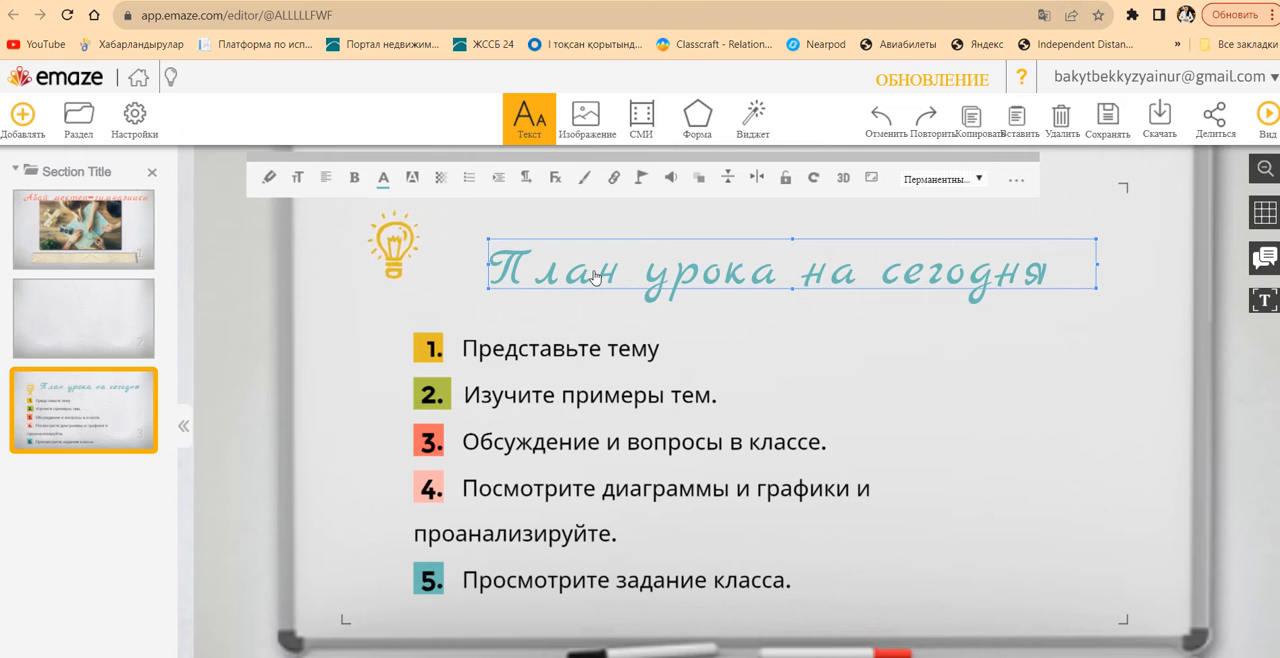
pyautogui.write('аб')
pyautogui.press('BackSpace')
pyautogui.press('BackSpace')
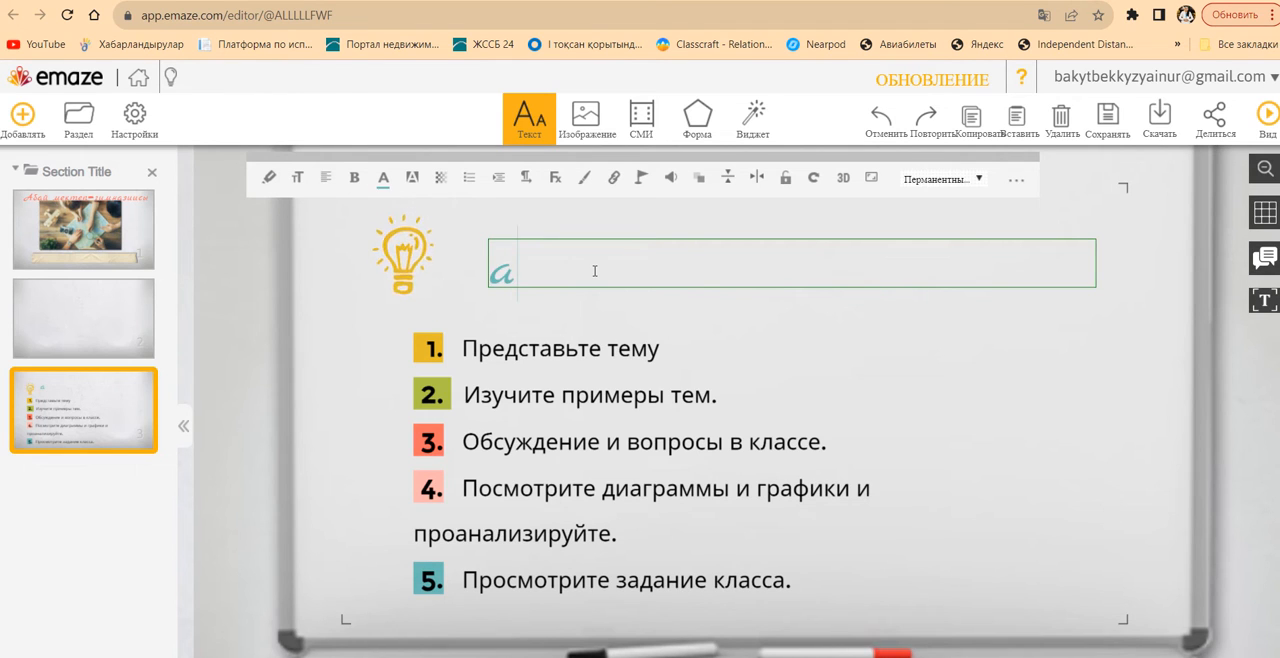
pyautogui.write('Сабак жоспары')
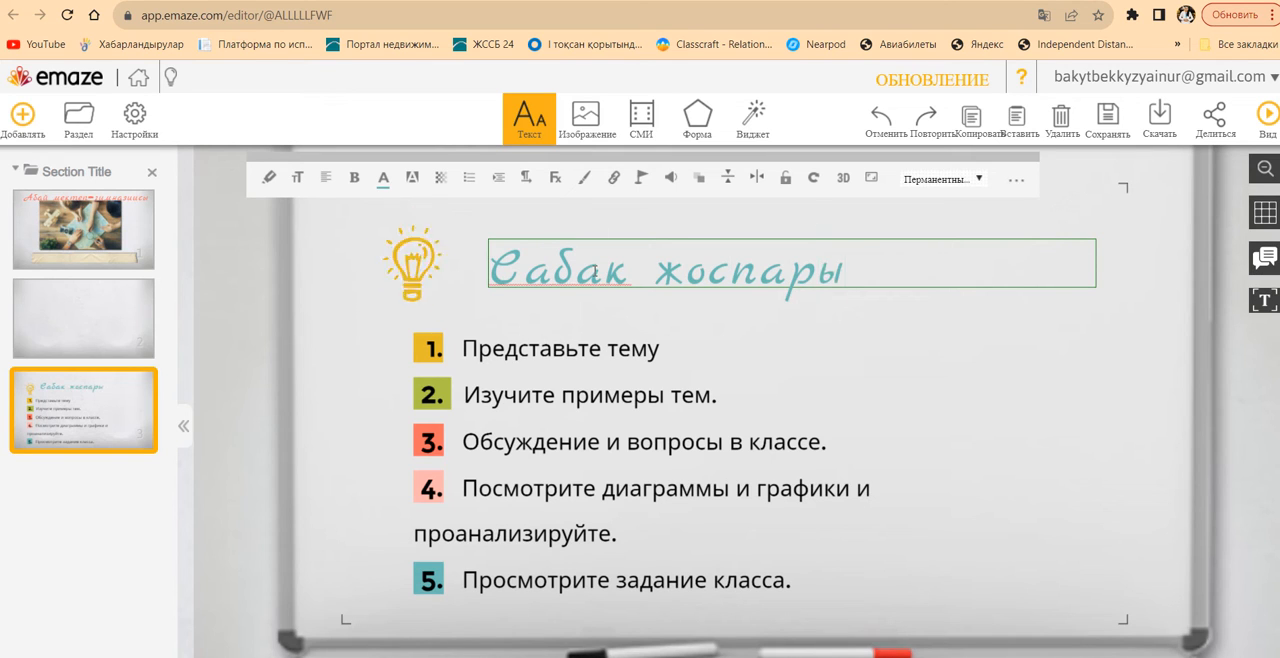
pyautogui.click(550, 385)
pyautogui.click(551, 381)
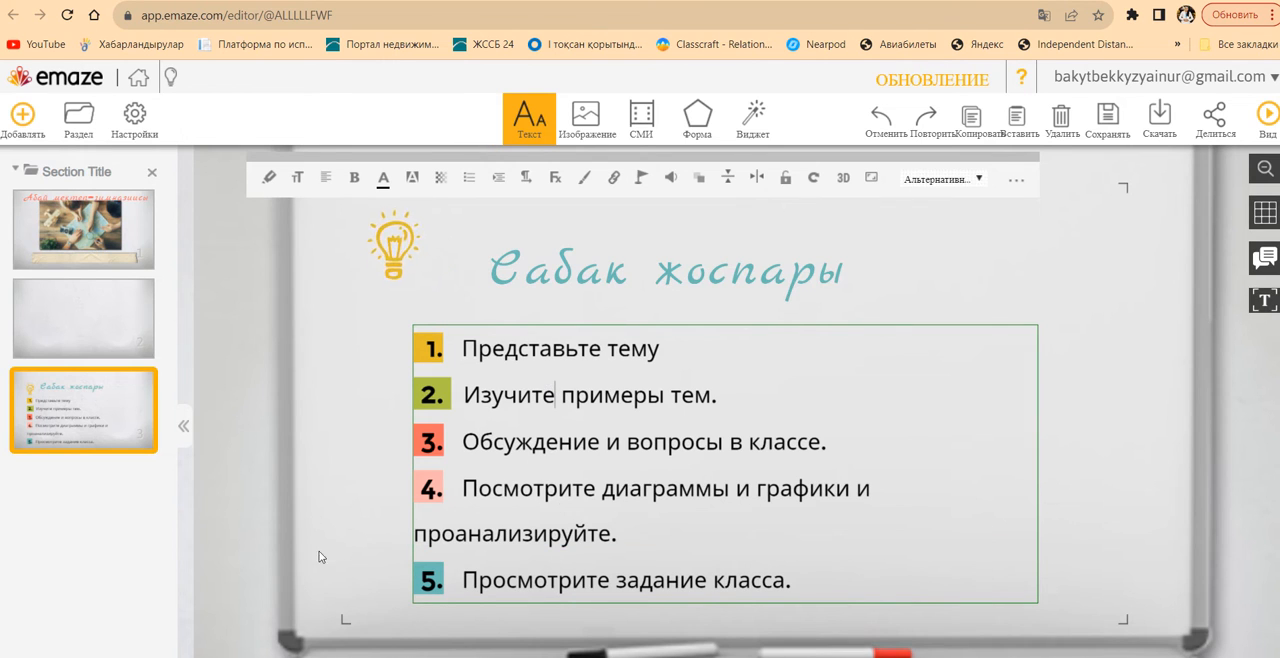
# Add the Добавить изображение slide from the slide gallery and select its heading and body text boxes
pyautogui.click(21, 116)
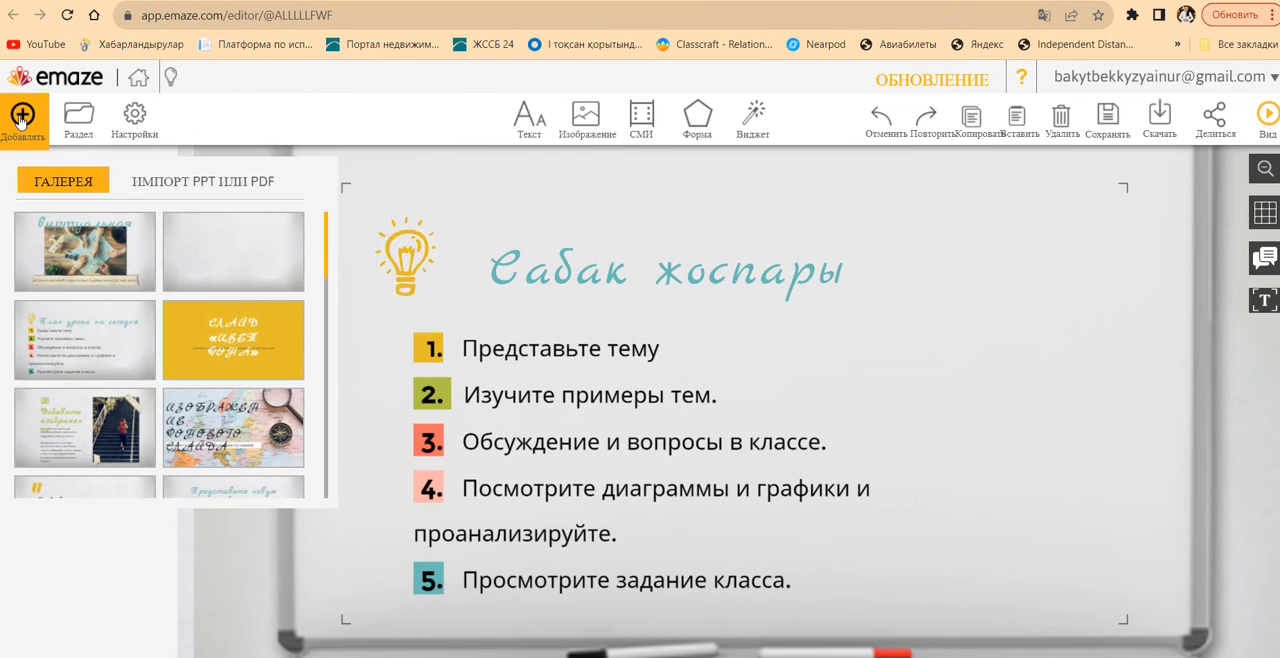
pyautogui.click(94, 462)
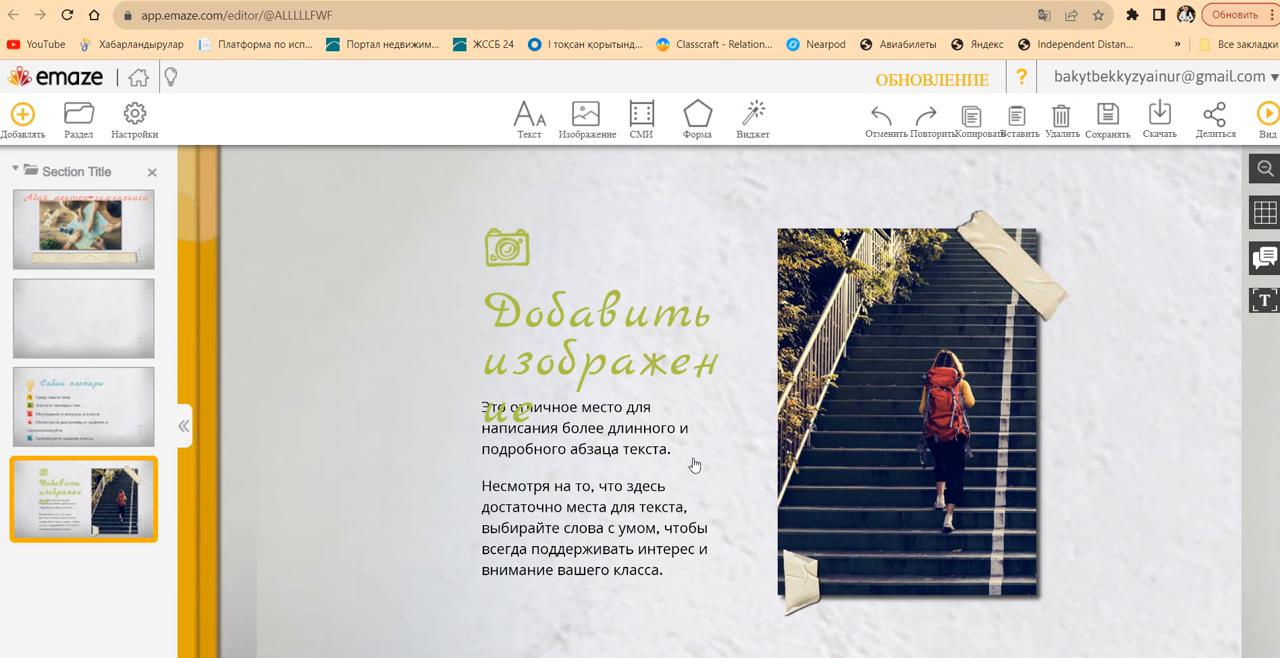
pyautogui.click(632, 352)
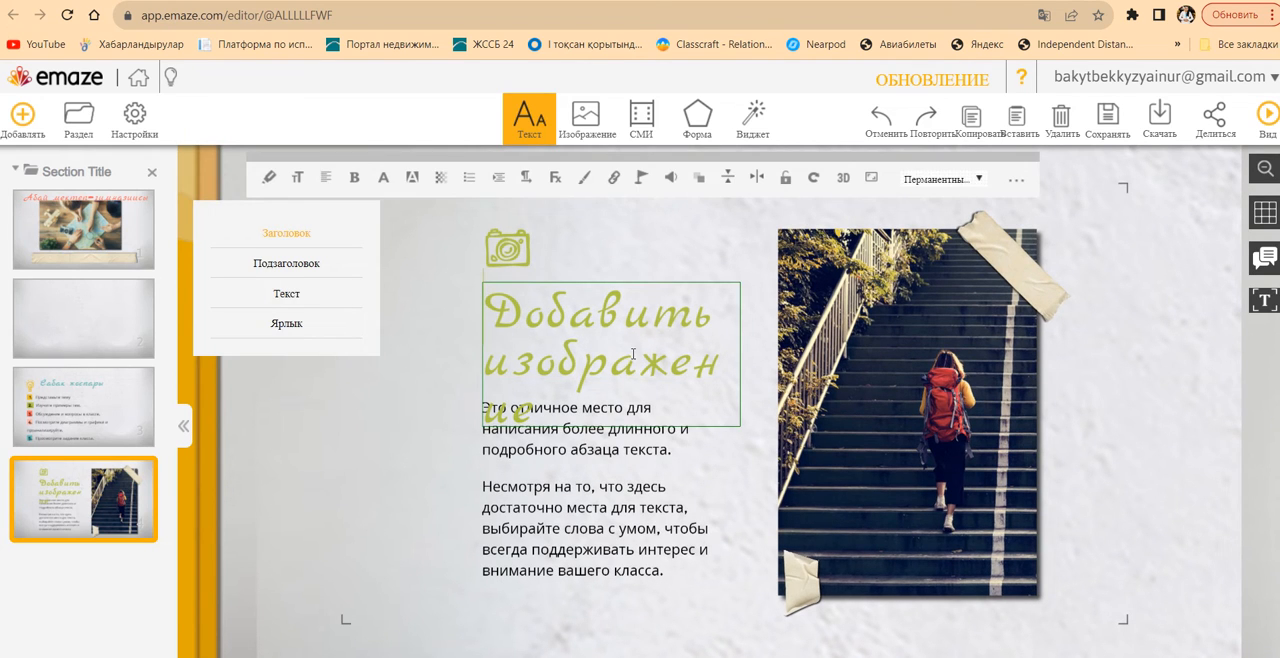
pyautogui.click(670, 521)
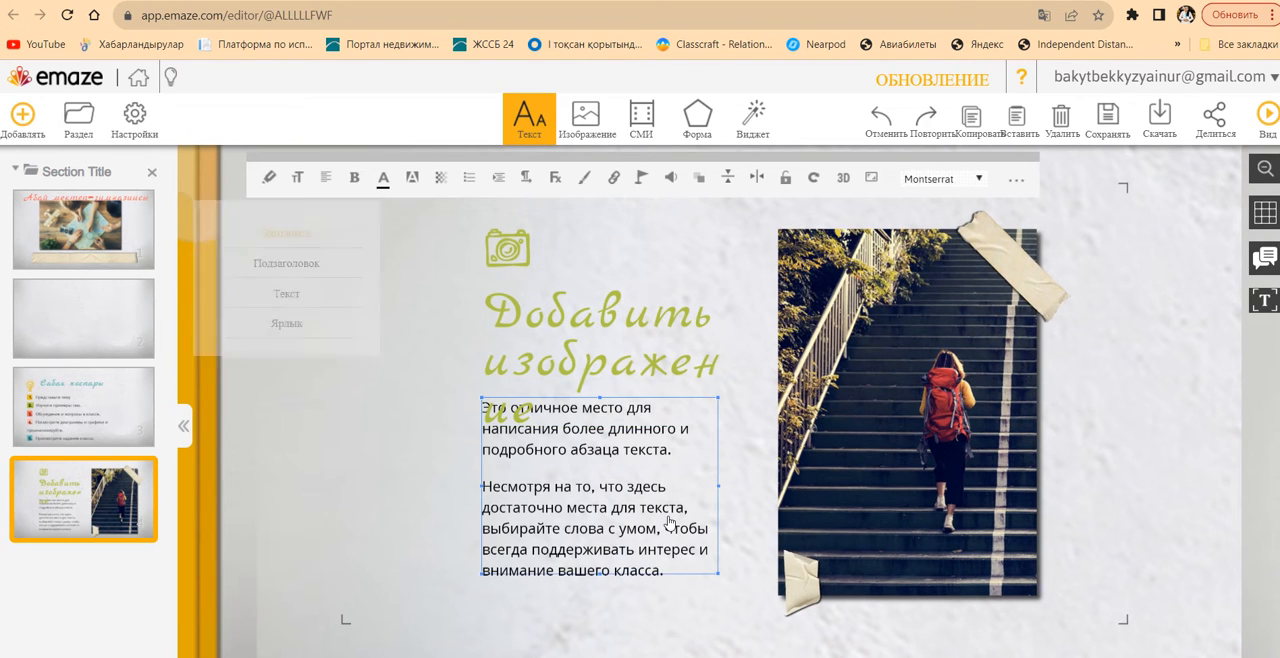
# Add the map slide with the heading Изображение фонового слайда from the slide gallery
pyautogui.click(992, 441)
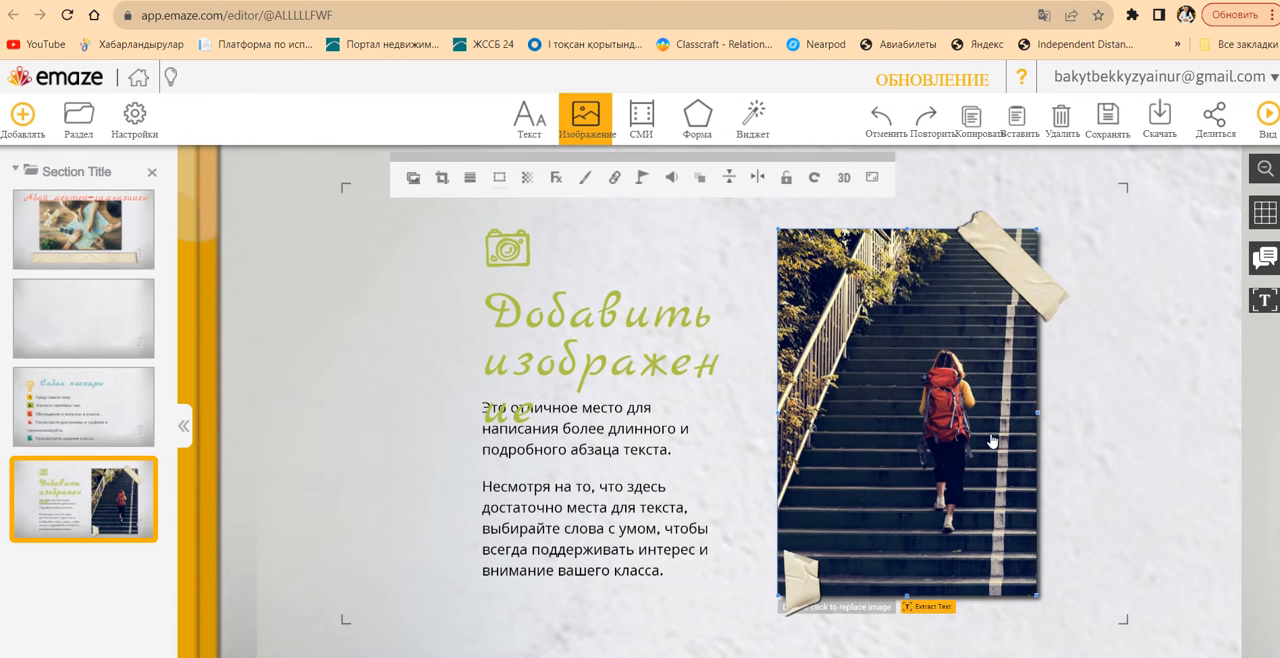
pyautogui.click(22, 115)
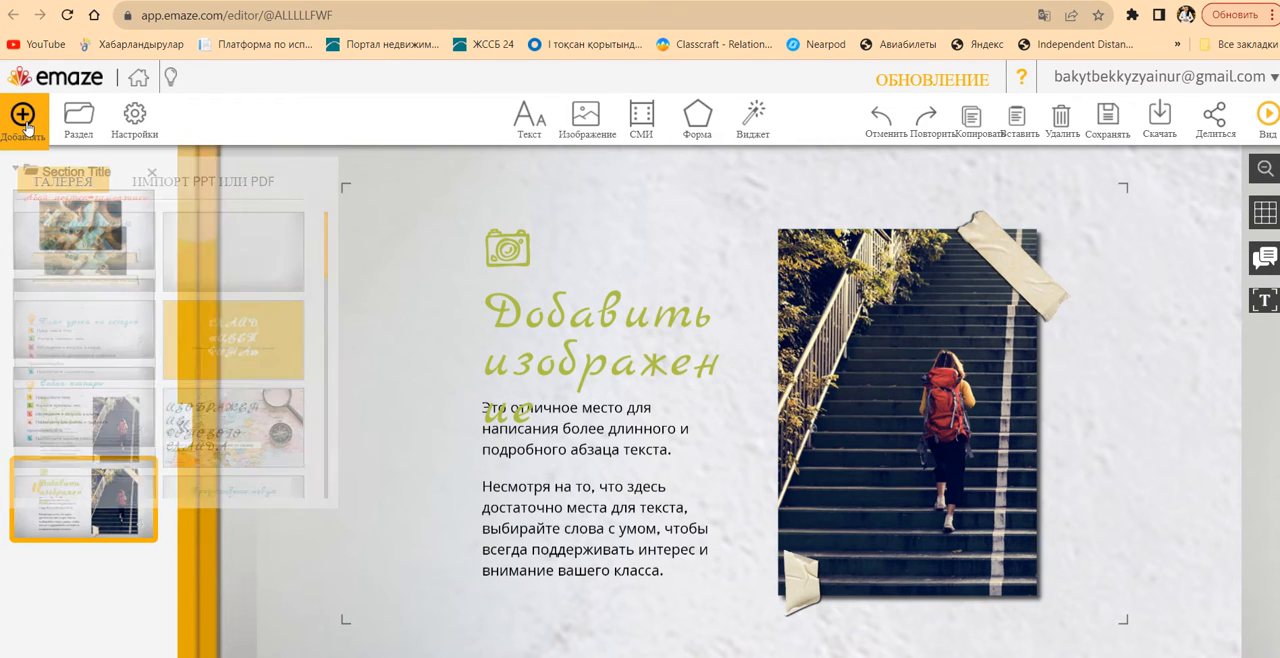
pyautogui.click(299, 400)
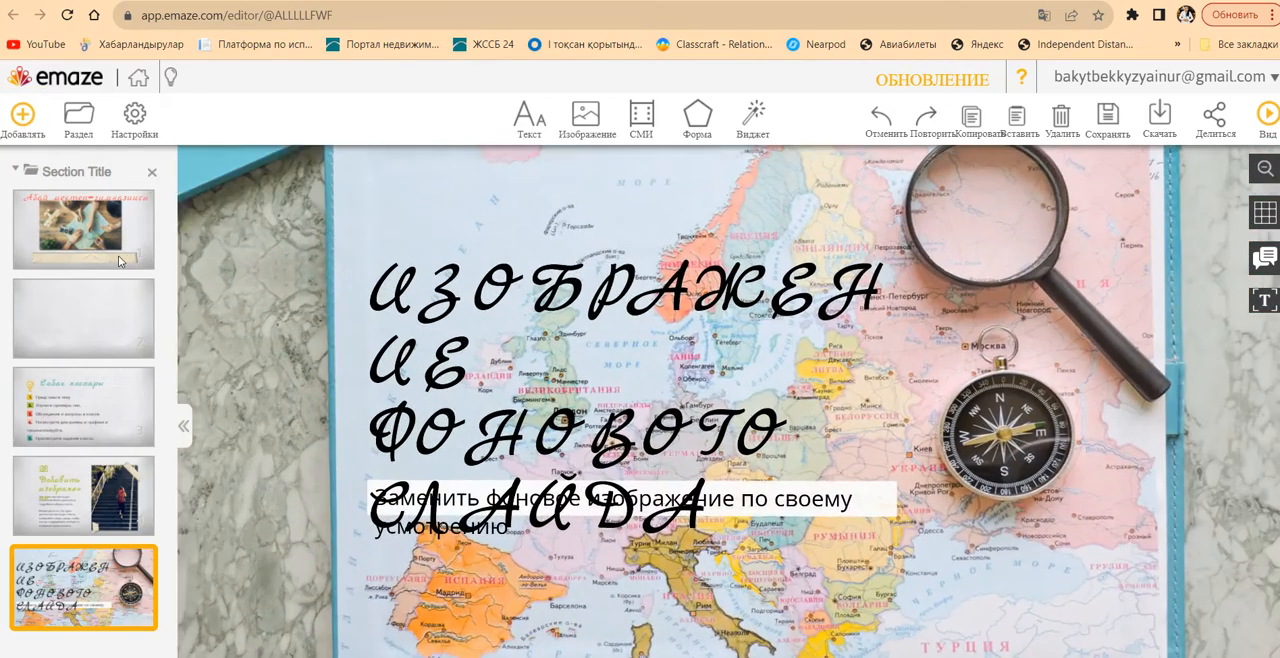
# Add the Ключевые моменты slide and the Примеры slide from the slide gallery
pyautogui.click(22, 115)
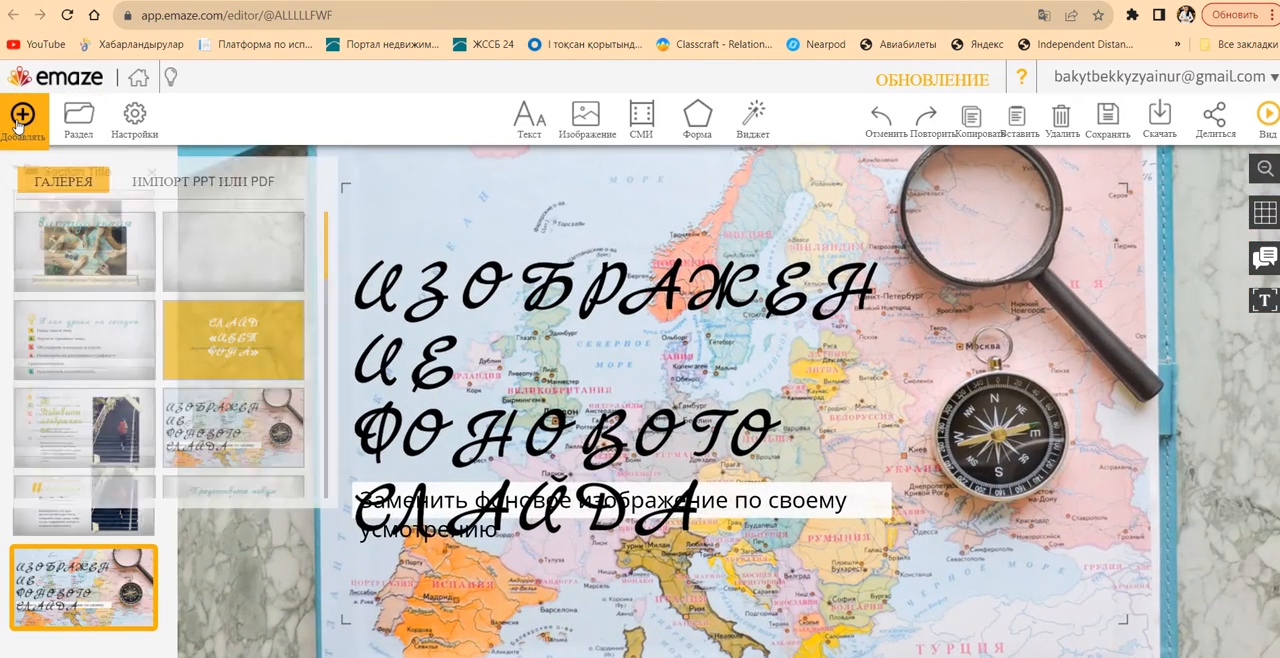
pyautogui.scroll(-3, 330, 457)
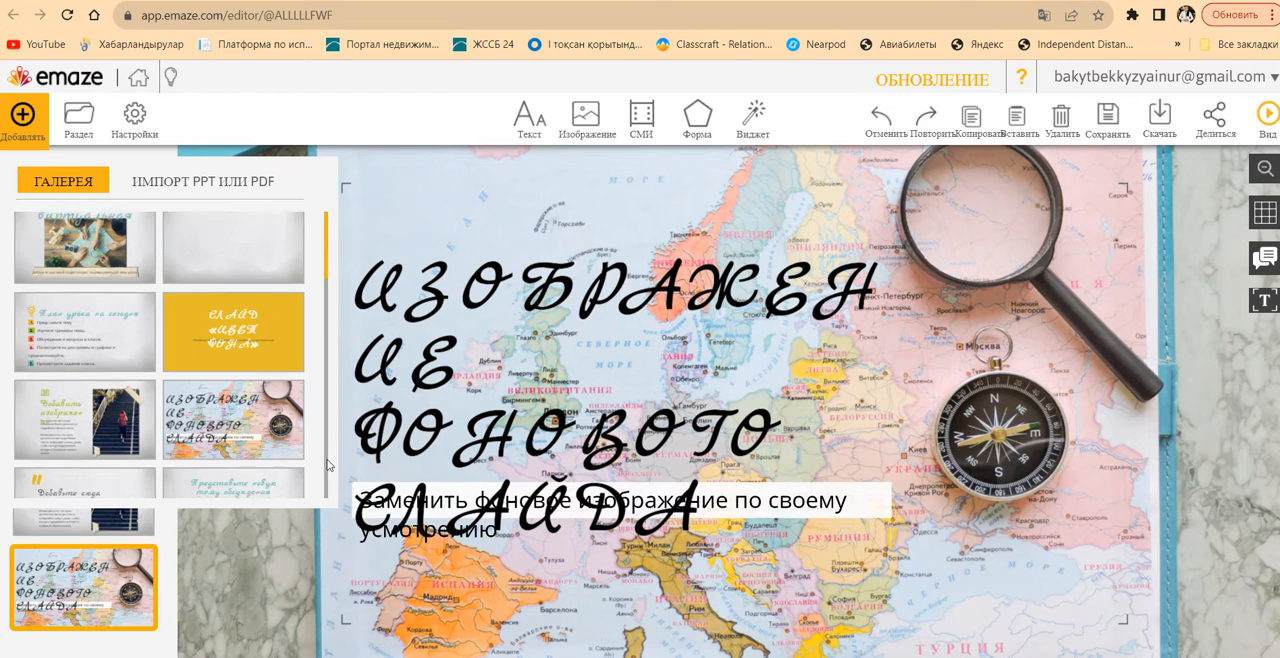
pyautogui.scroll(-3, 330, 465)
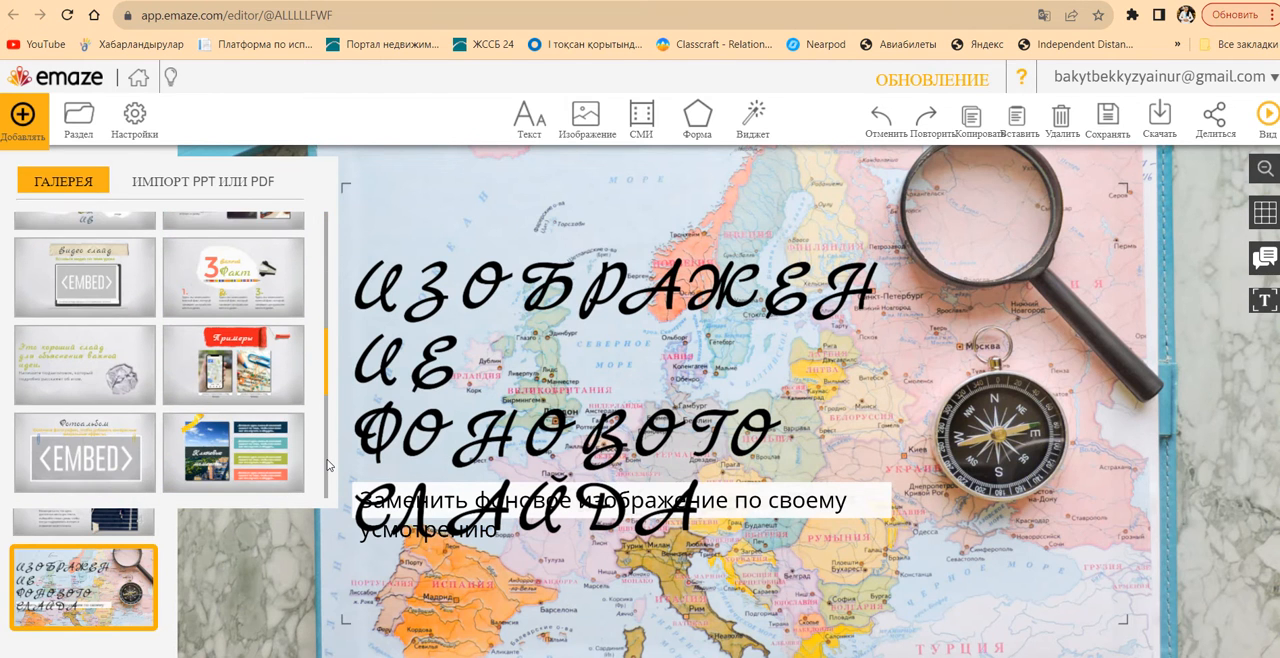
pyautogui.click(228, 452)
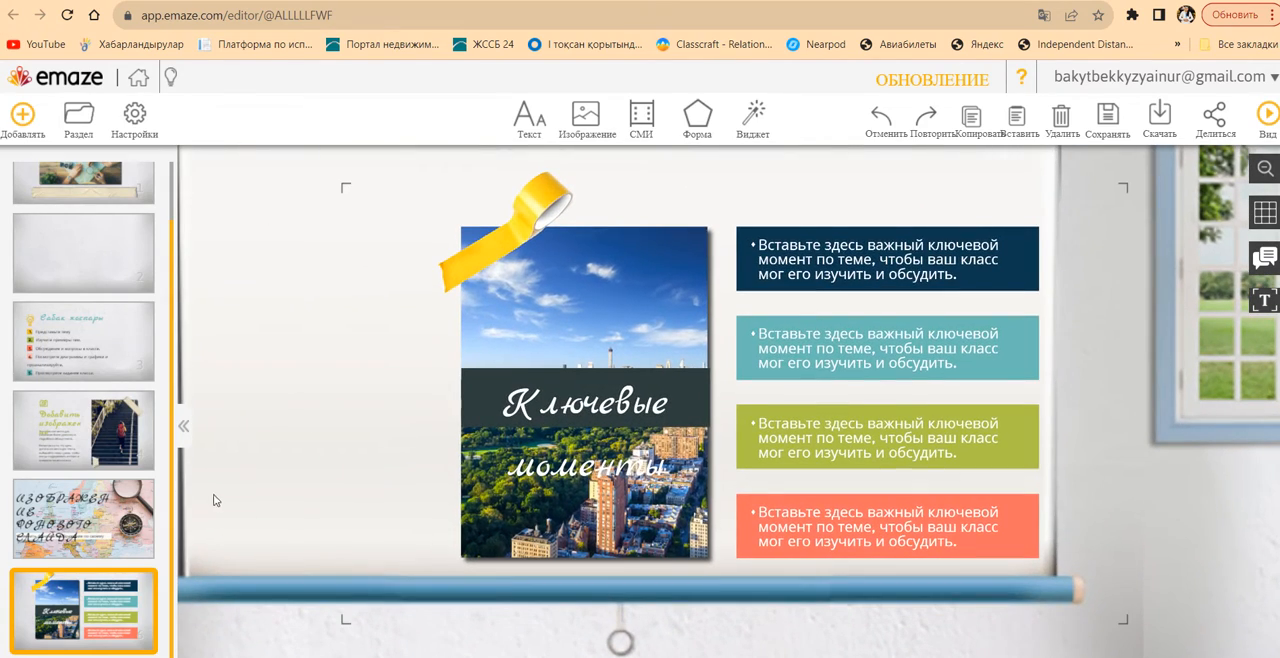
pyautogui.click(28, 130)
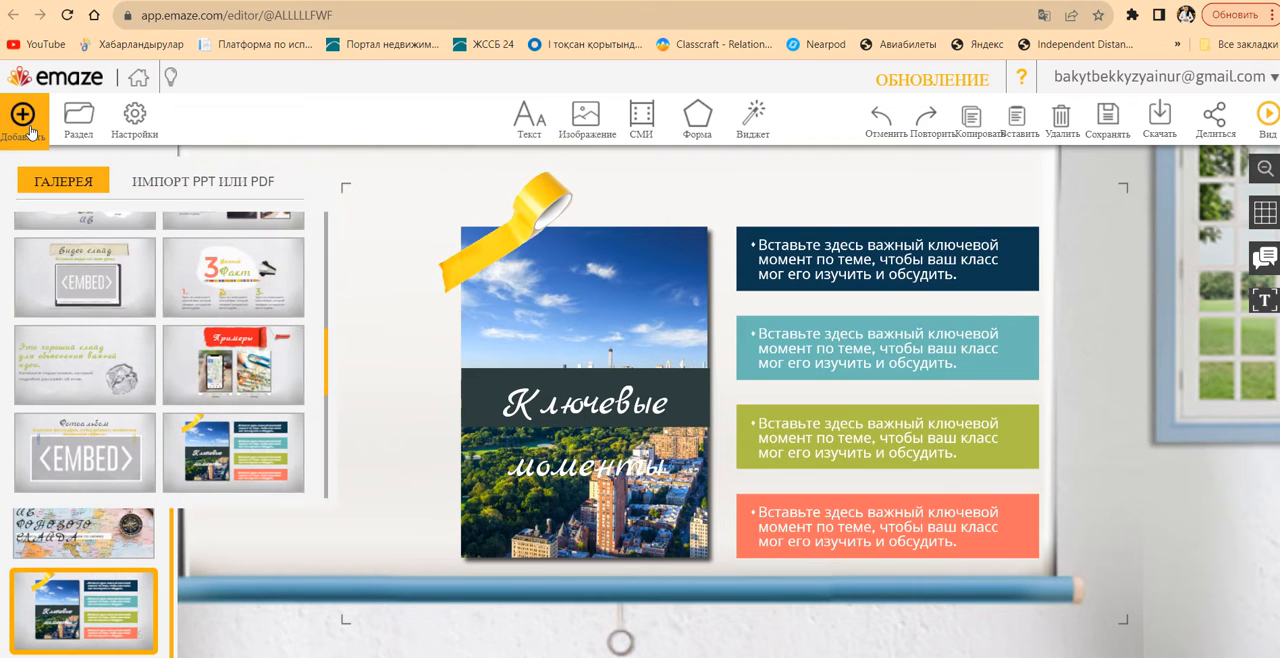
pyautogui.click(275, 373)
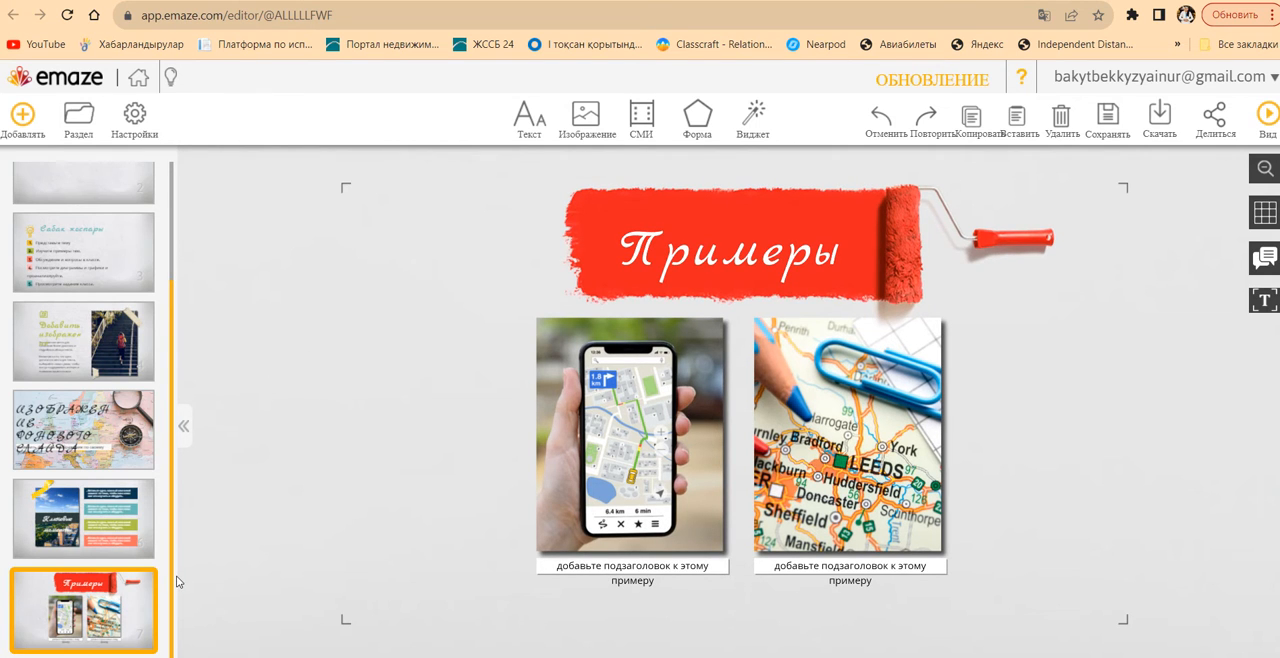
# Save the presentation under the name 123 and open its sharing options
pyautogui.click(1108, 130)
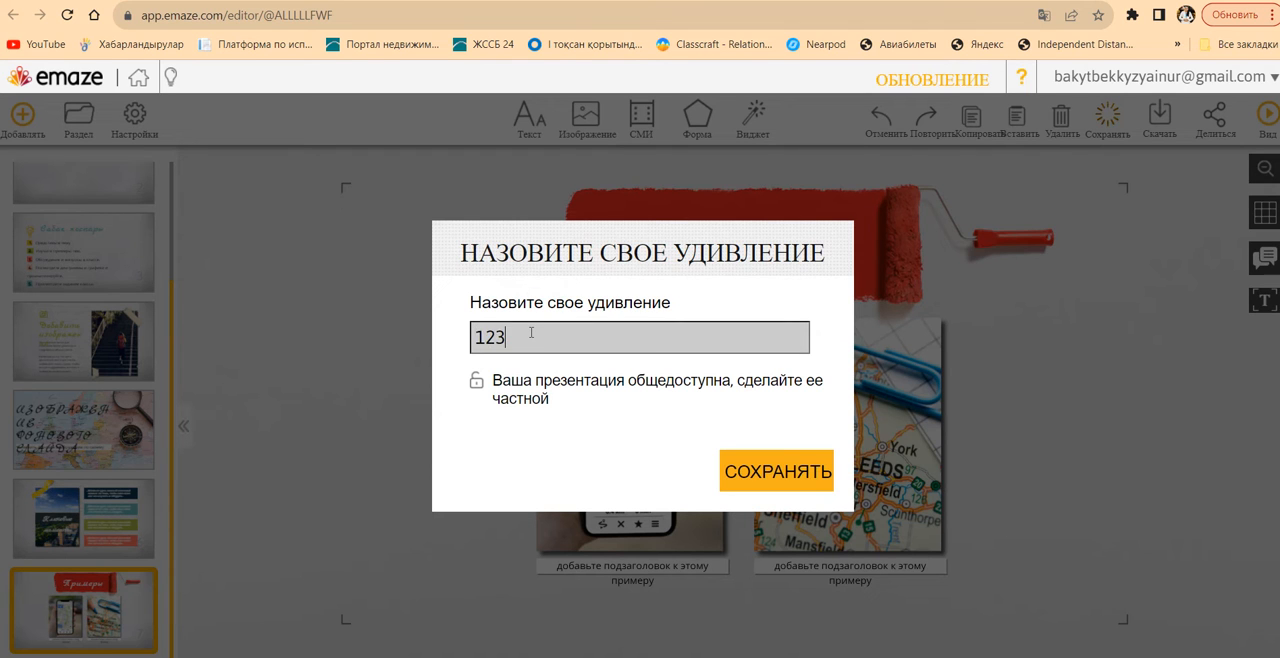
pyautogui.click(757, 473)
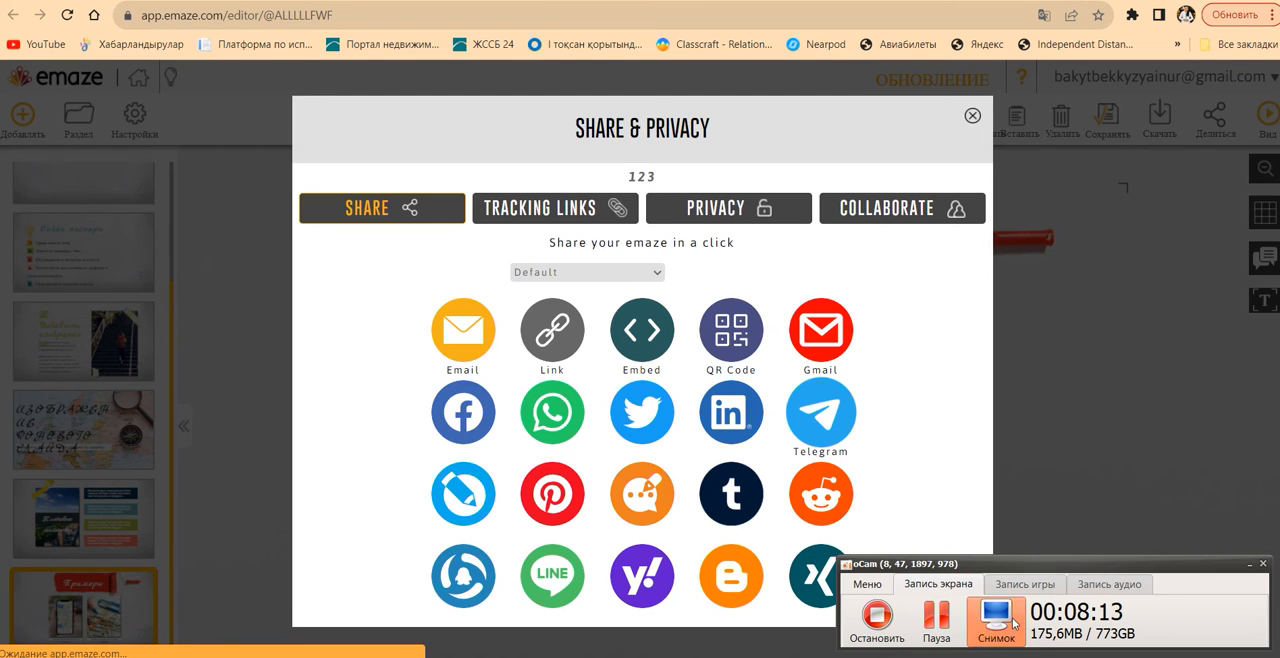
pyautogui.click(943, 621)
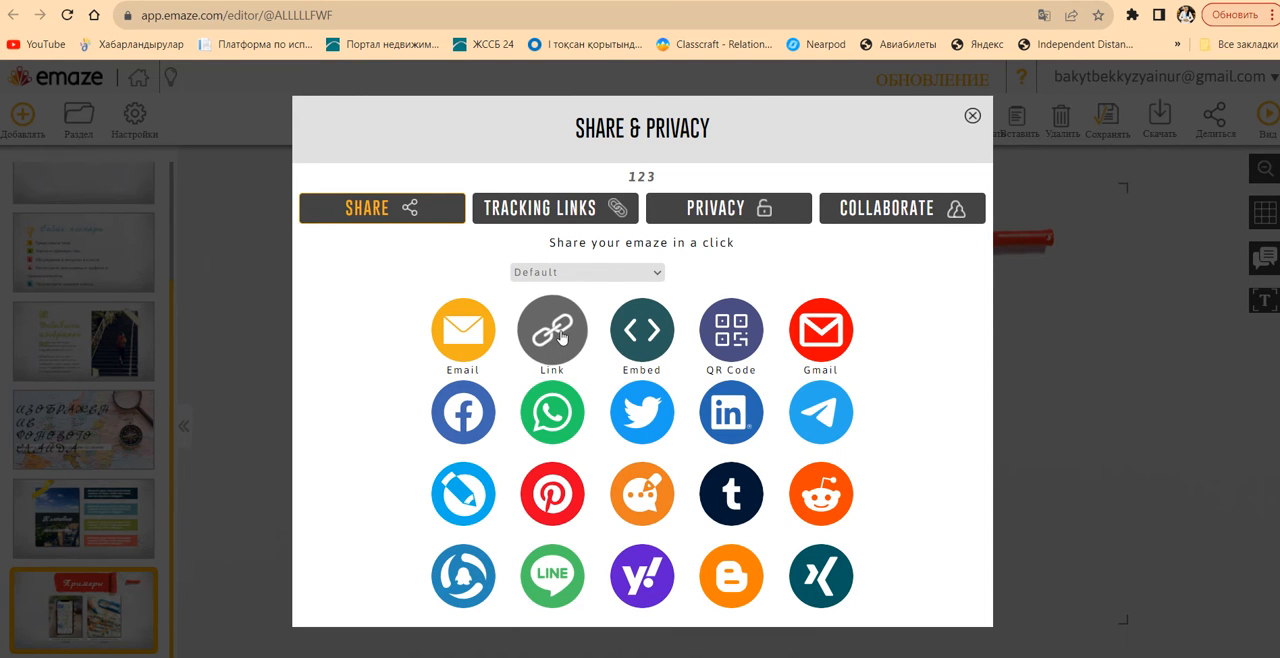
# Copy the presentation's share link and open it in a new browser tab, dismissing the translation popup
pyautogui.click(562, 337)
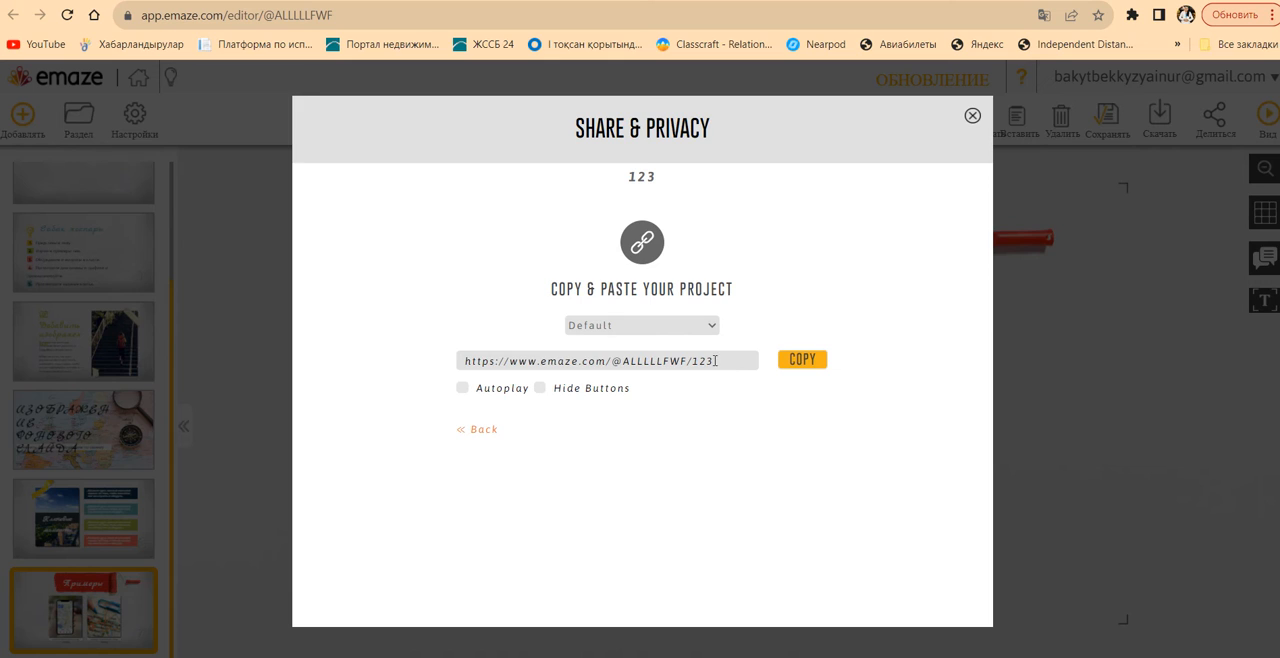
pyautogui.click(802, 360)
pyautogui.hotkey('ctrl', 't')
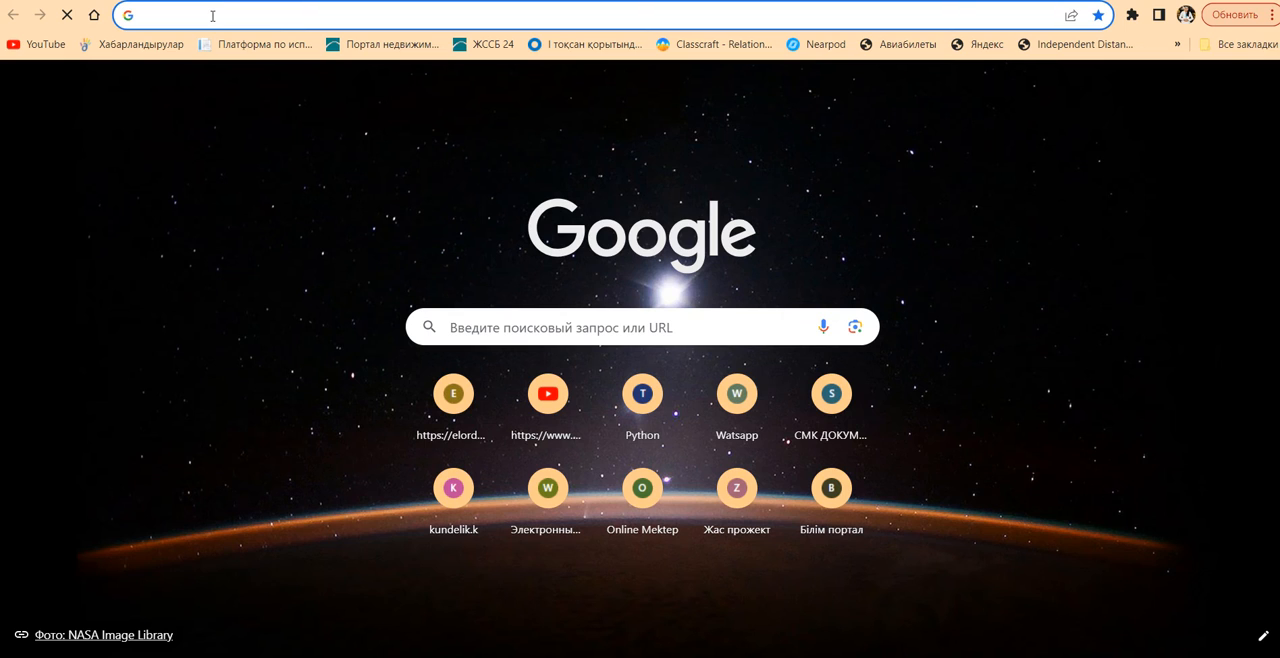
pyautogui.hotkey('ctrl', 'v')
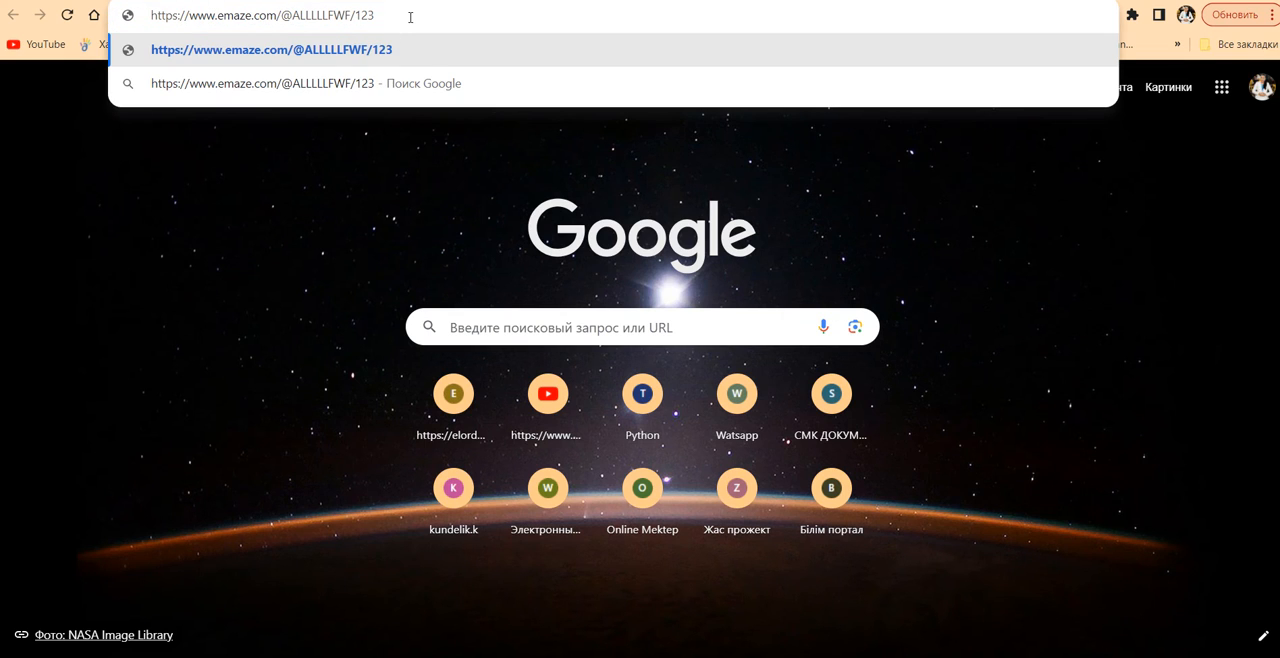
pyautogui.press('Return')
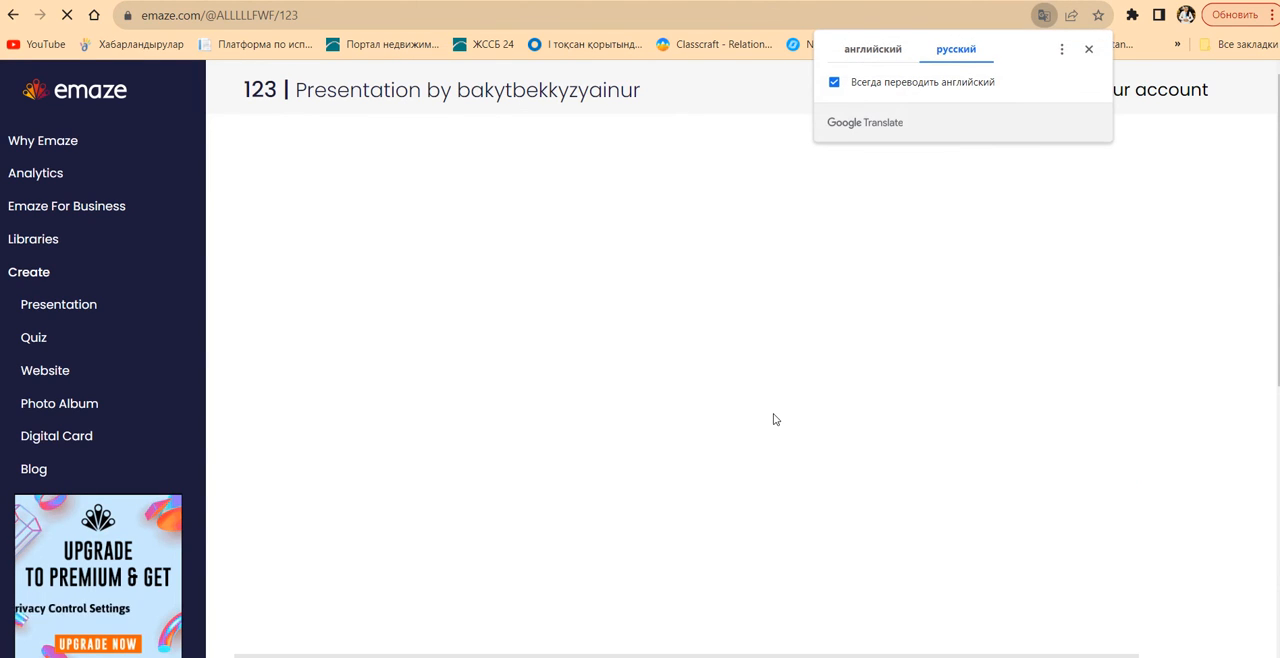
pyautogui.click(1091, 49)
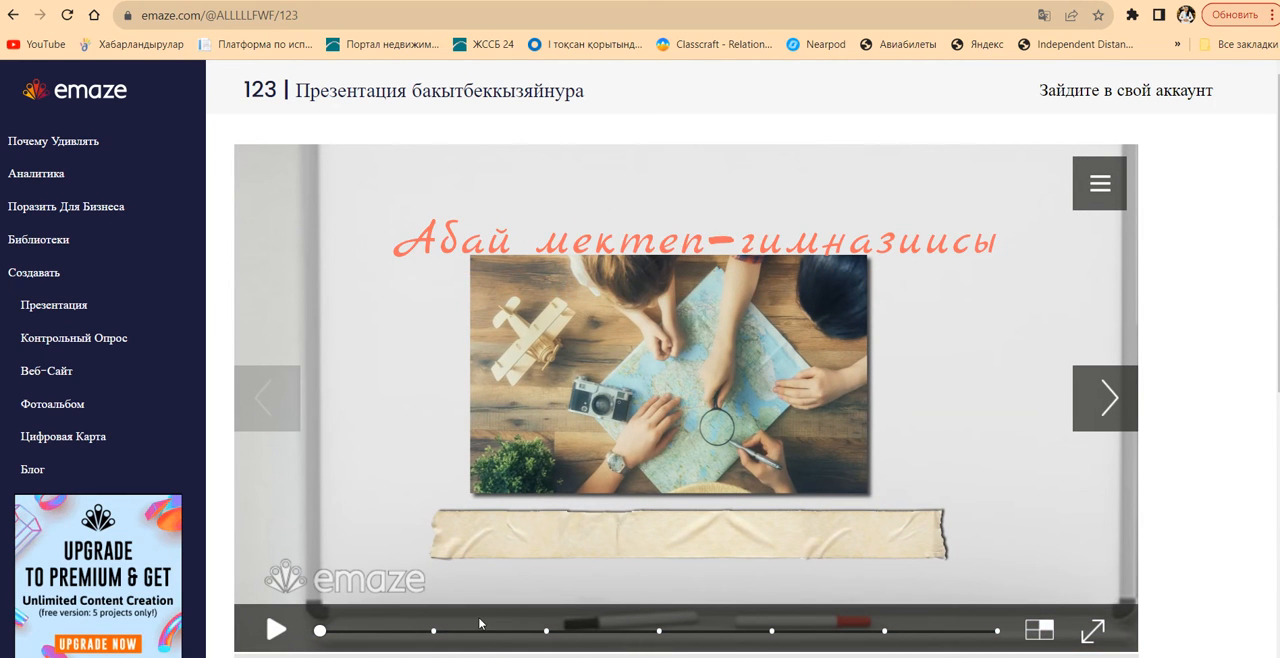
# Play the shared presentation, advance through its slides, and view it briefly in full screen
pyautogui.click(274, 630)
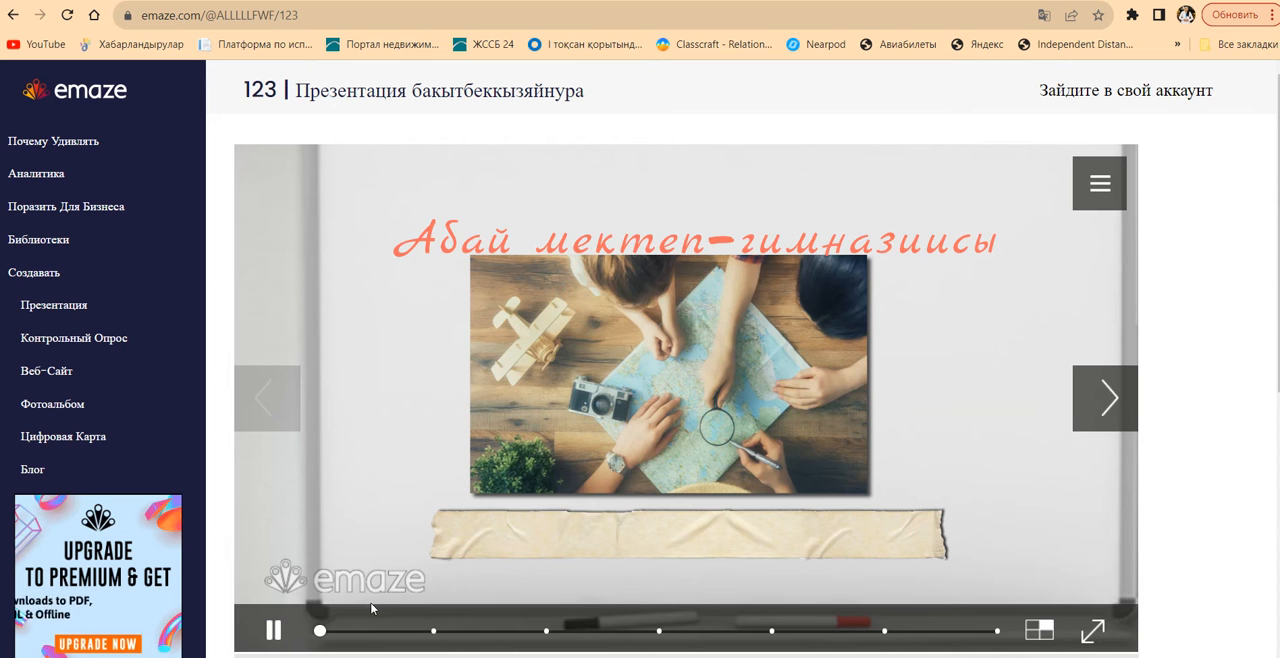
pyautogui.click(1088, 423)
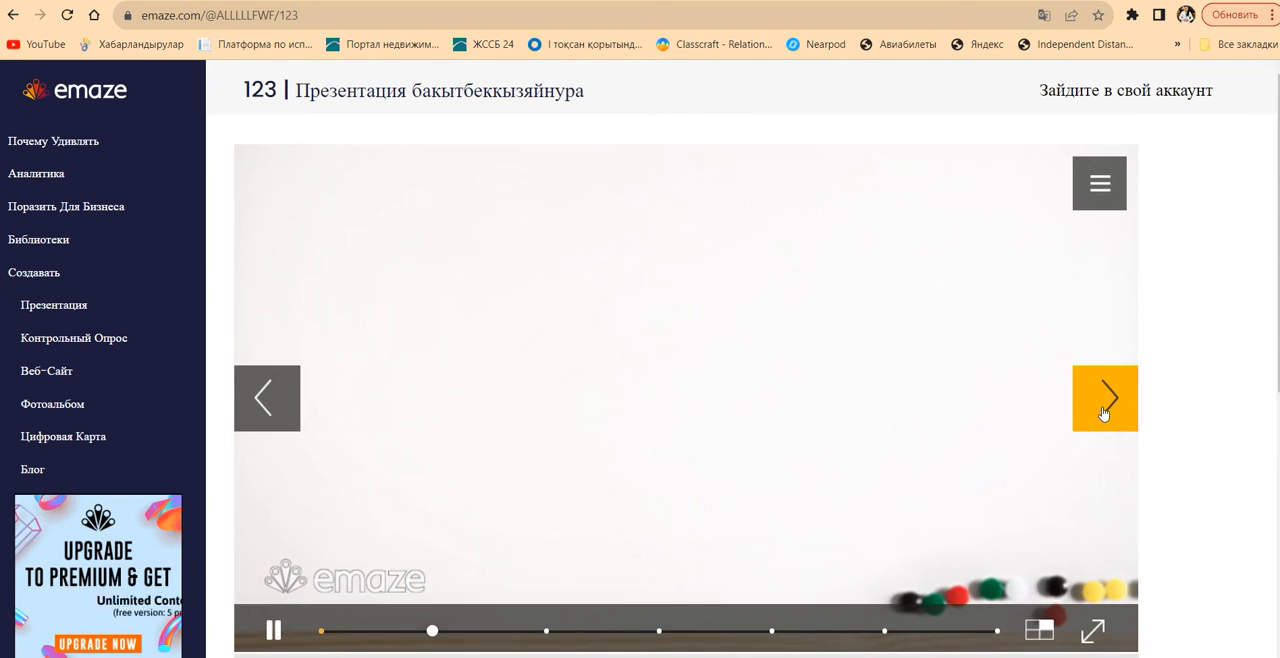
pyautogui.click(1104, 410)
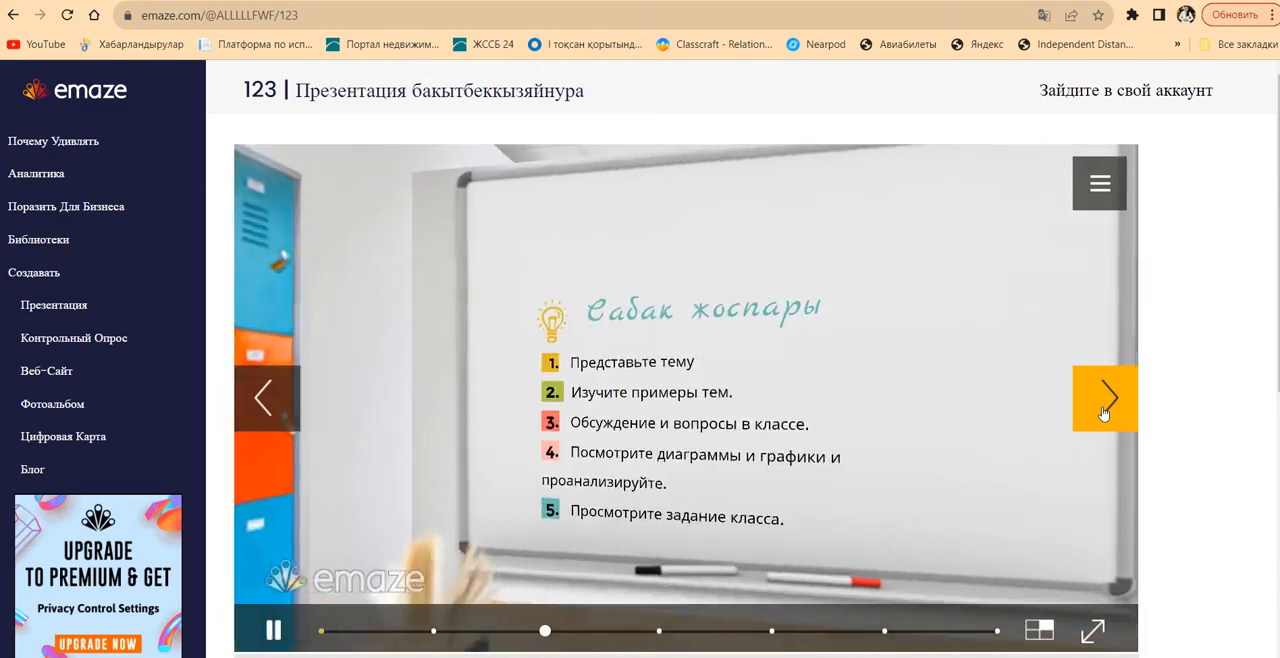
pyautogui.click(1103, 413)
pyautogui.click(1103, 413)
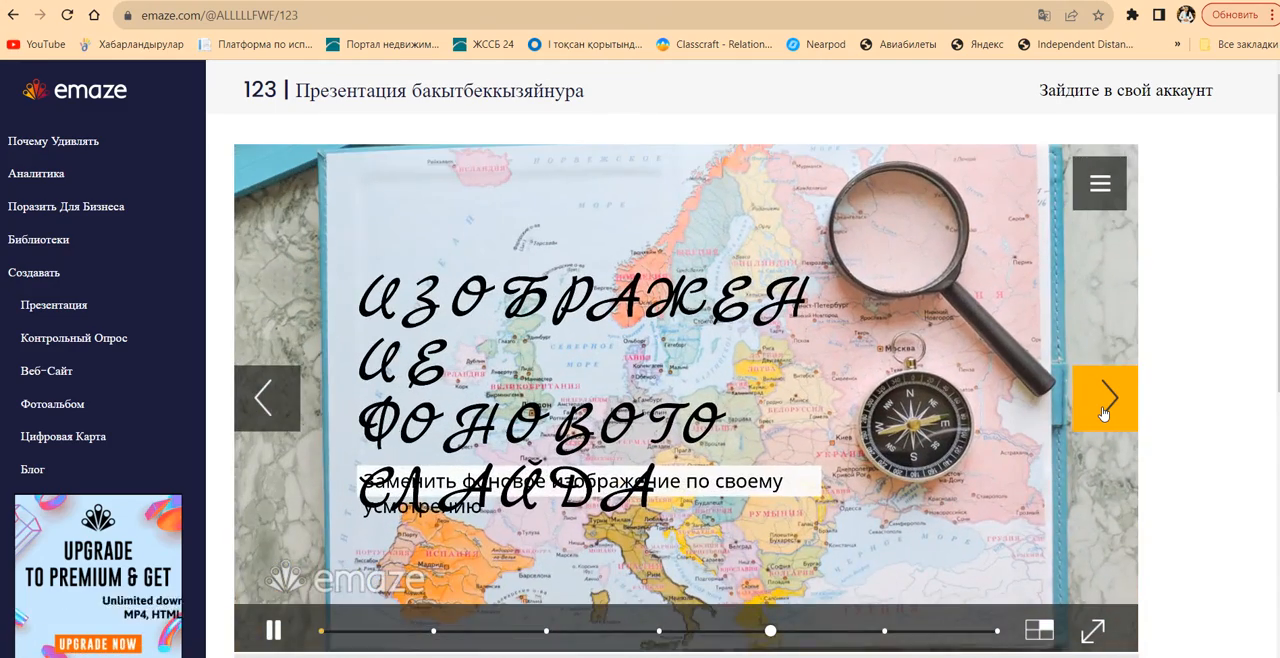
pyautogui.click(1103, 413)
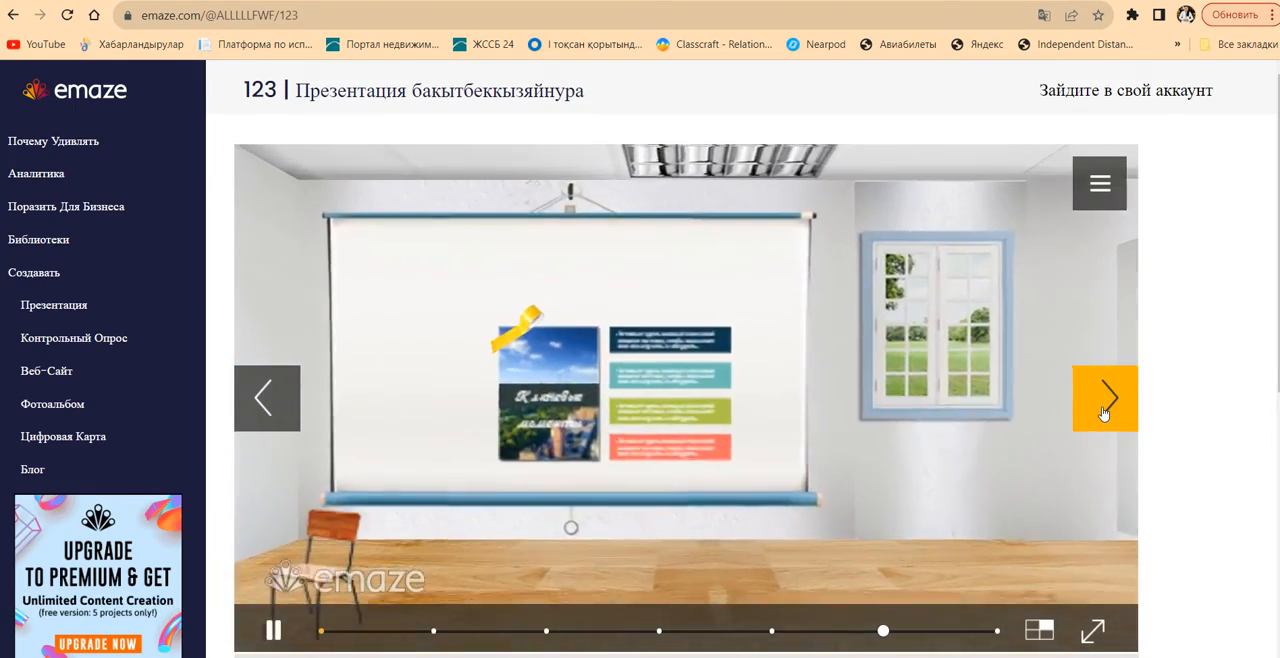
pyautogui.click(1103, 413)
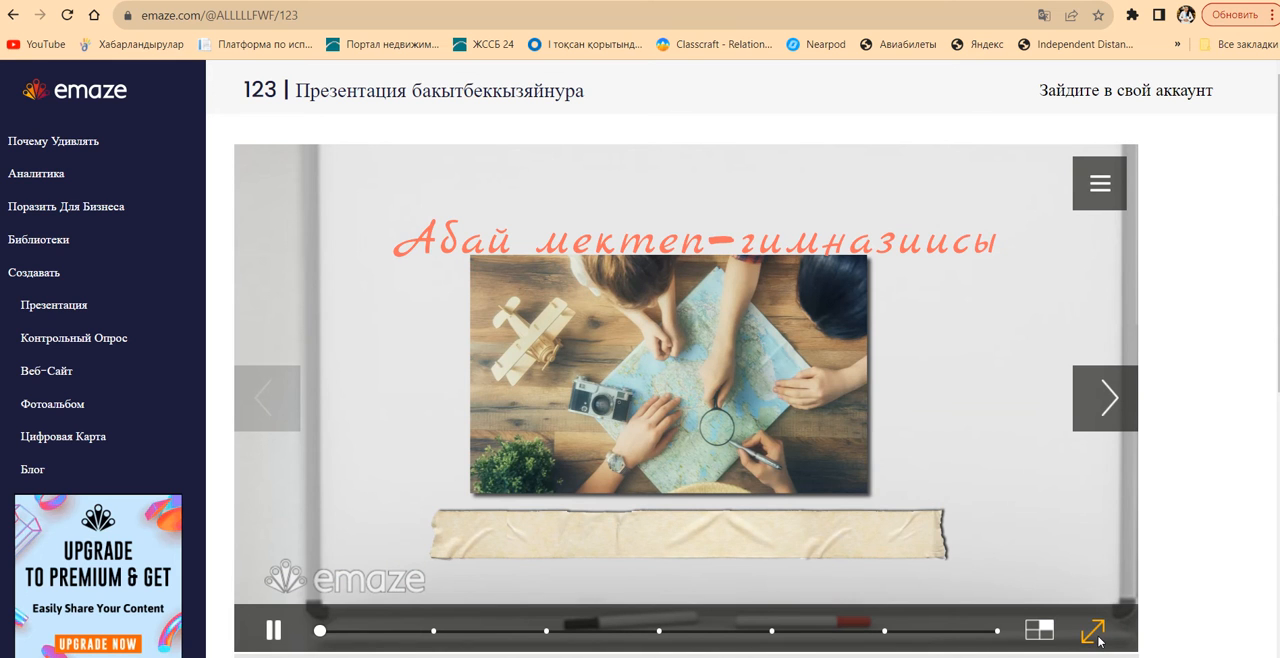
pyautogui.click(1093, 631)
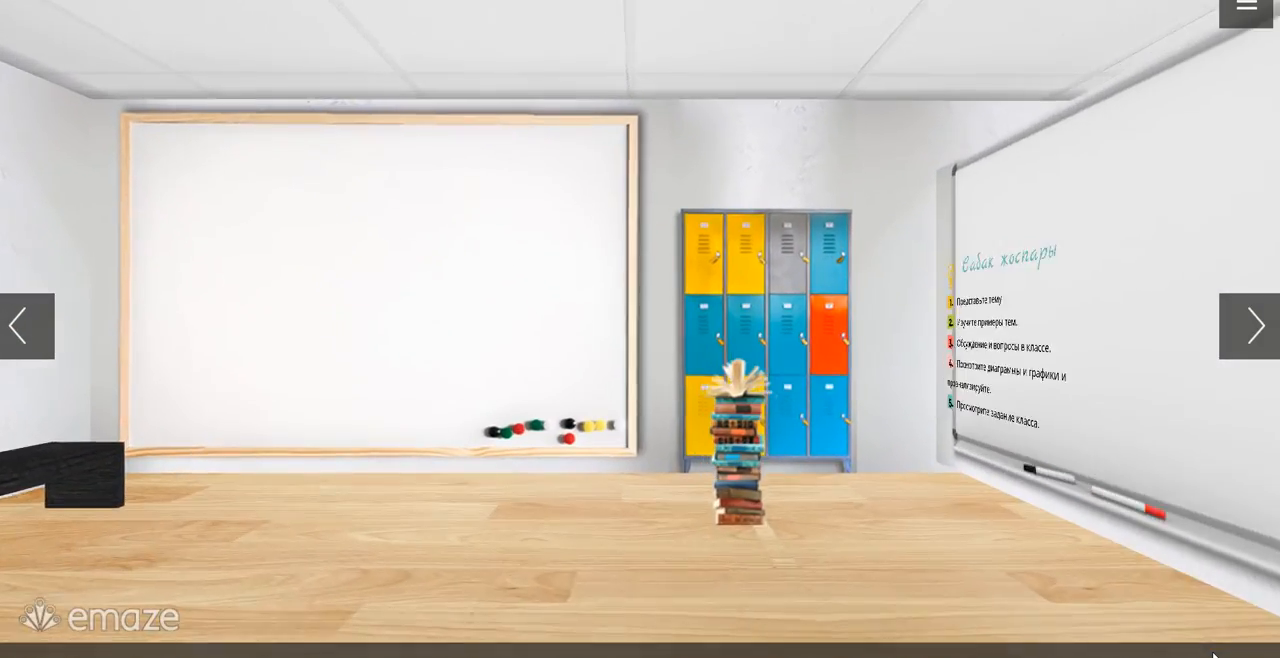
pyautogui.press('Escape')
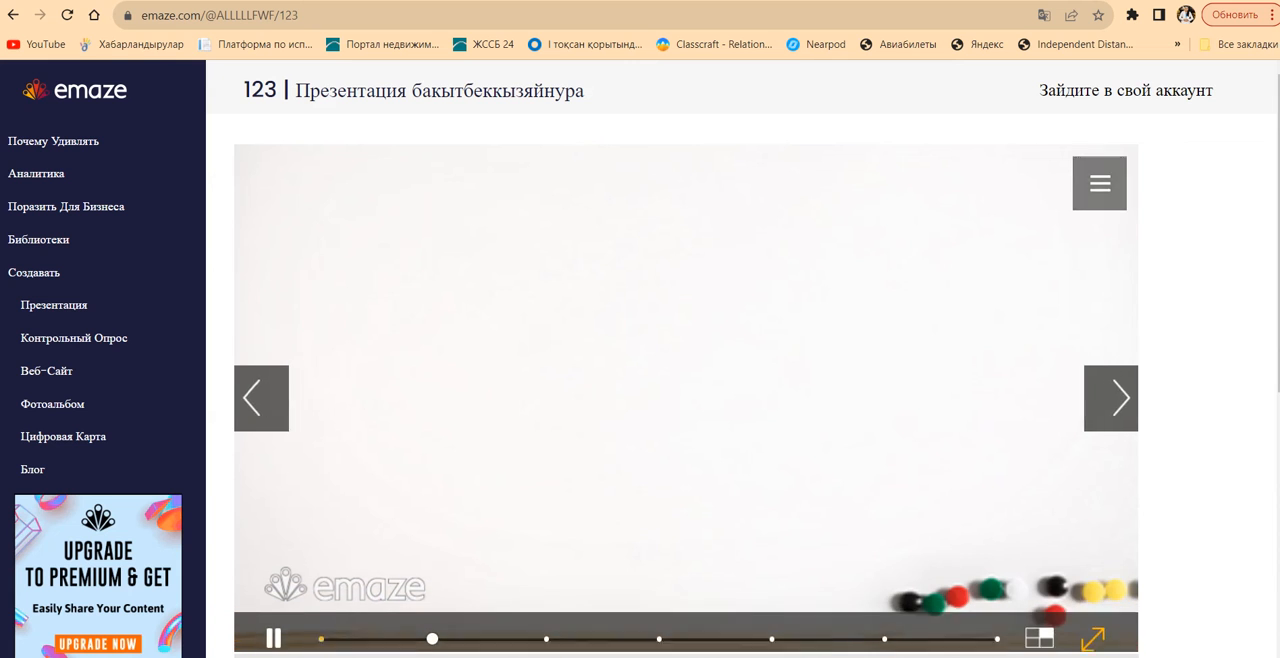
pyautogui.hotkey('alt', 'Tab')
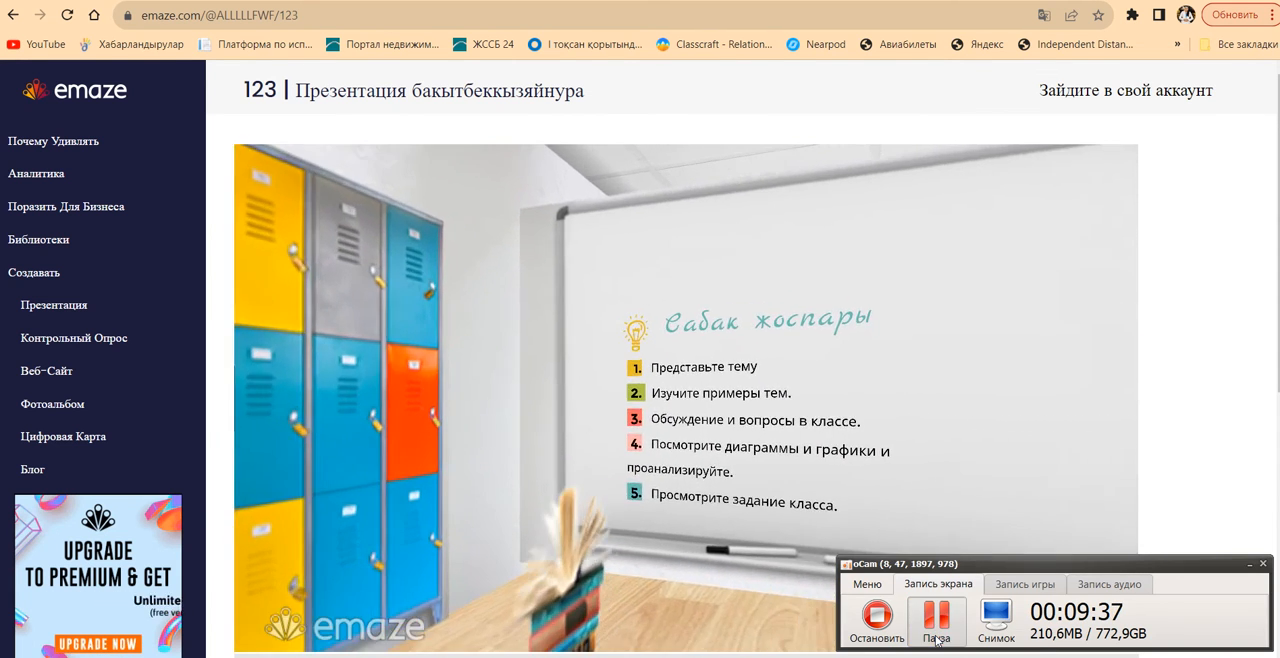
pyautogui.click(936, 640)
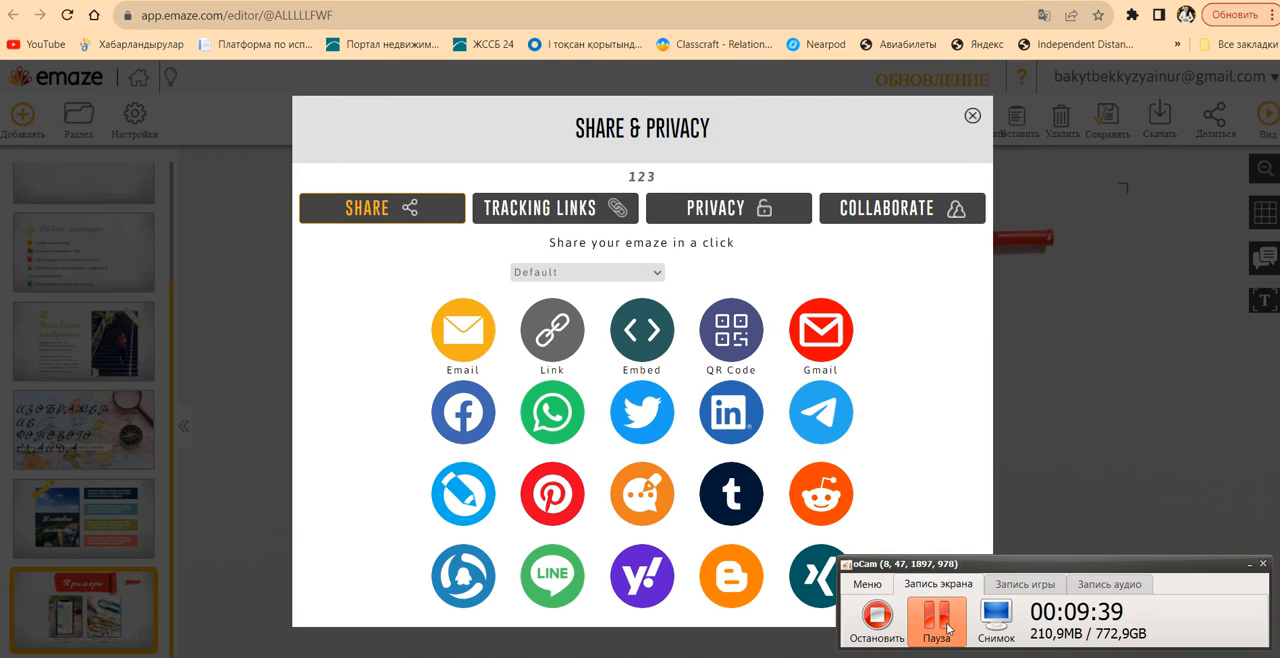